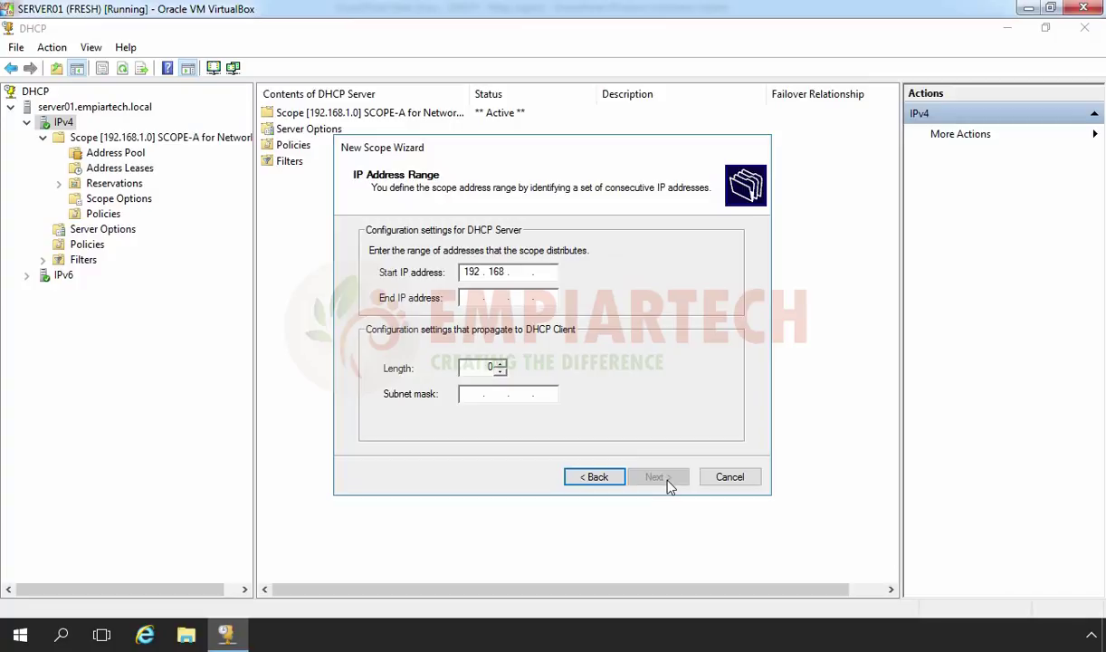
# Step: Define the new scope's address range as 192.168.2.10 to 192.168.2.254 and leave the exclusions empty
pyautogui.write('2.10')
pyautogui.press('Tab')
pyautogui.write('1')
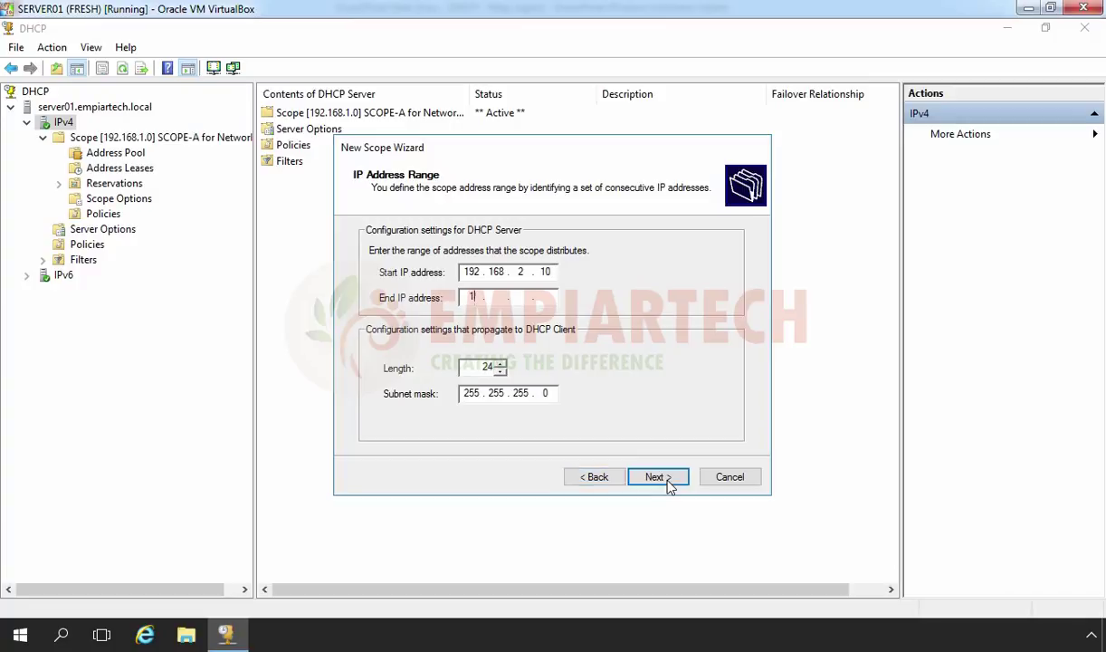
pyautogui.write('92 . 168 . 2 . 254')
pyautogui.click(658, 477)
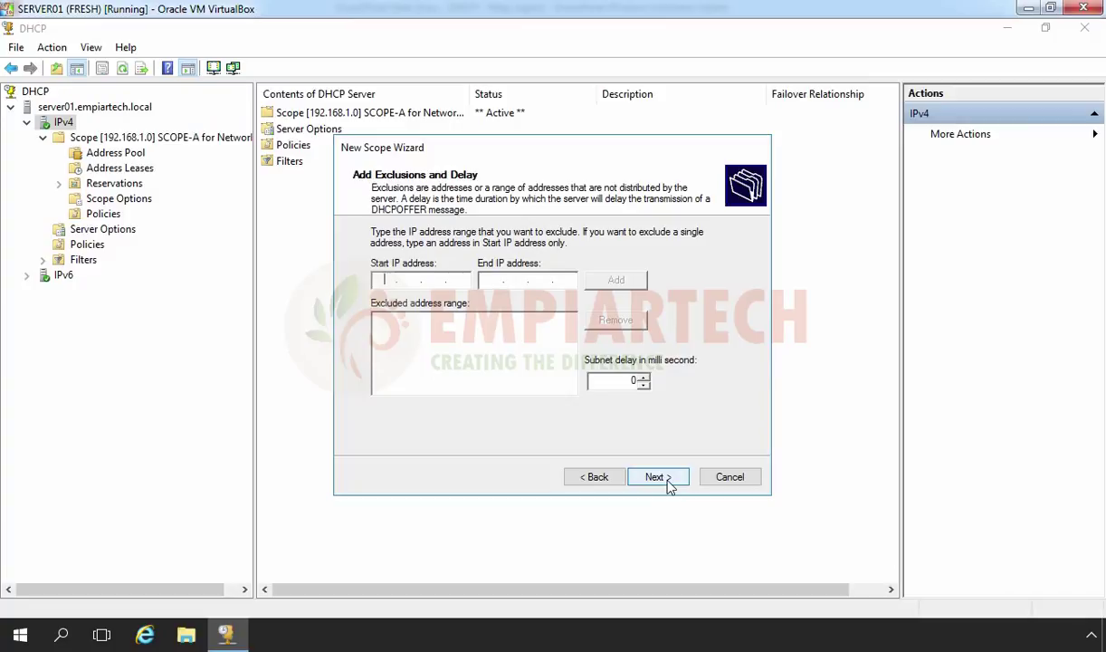
pyautogui.click(658, 478)
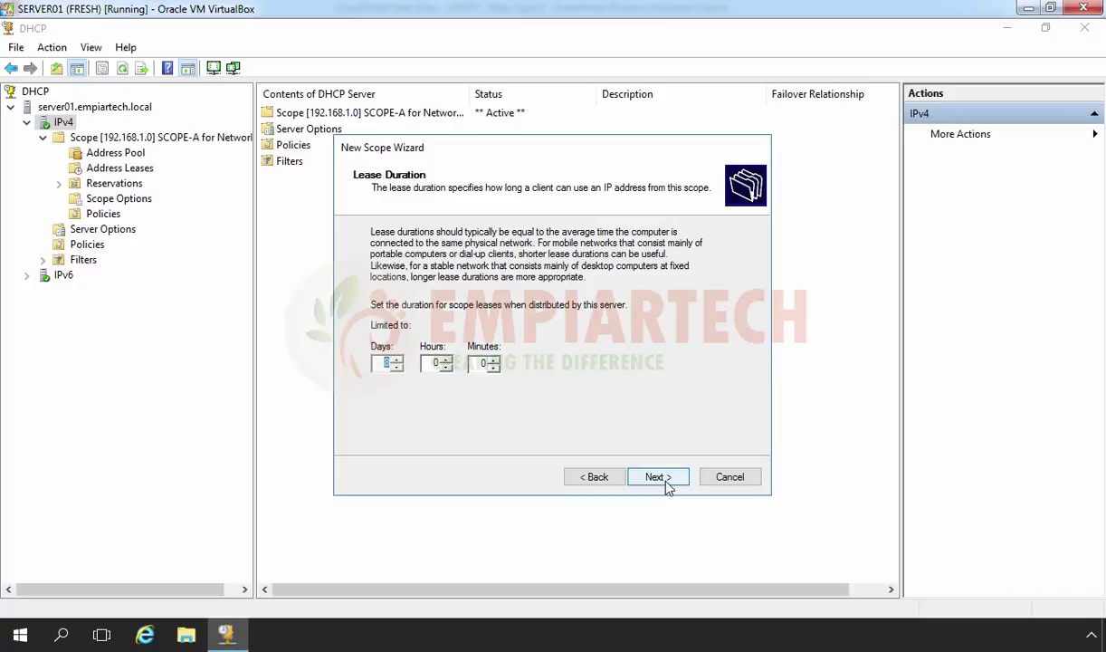
# Step: Set the scope's lease duration to 1 day and choose to configure the DHCP options now
pyautogui.write('1')
pyautogui.click(667, 486)
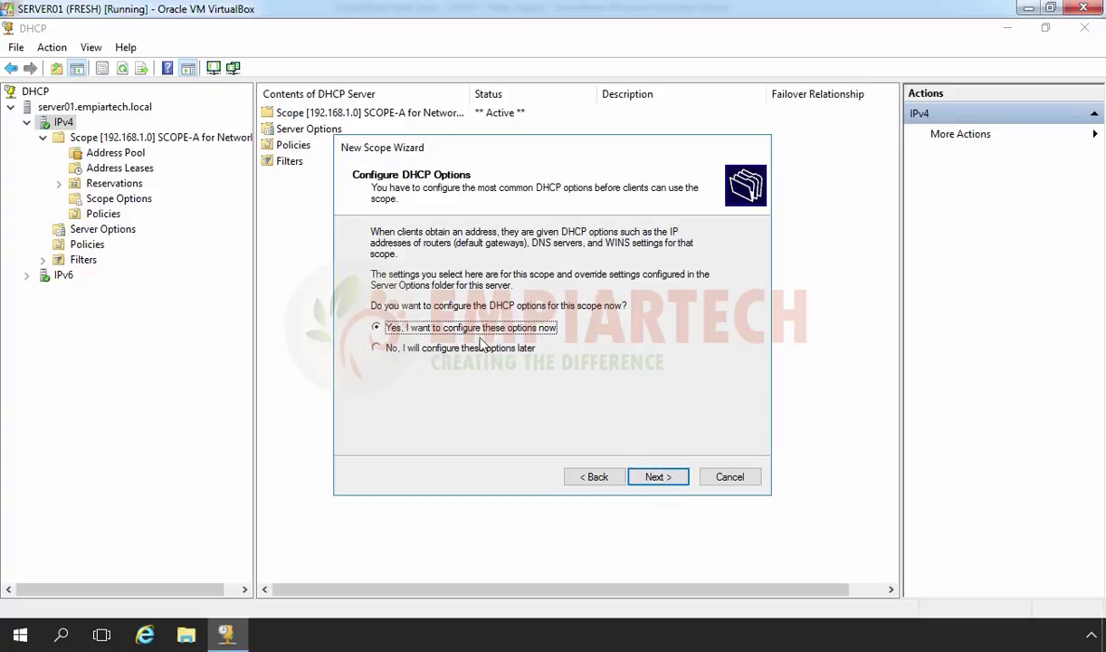
pyautogui.click(659, 480)
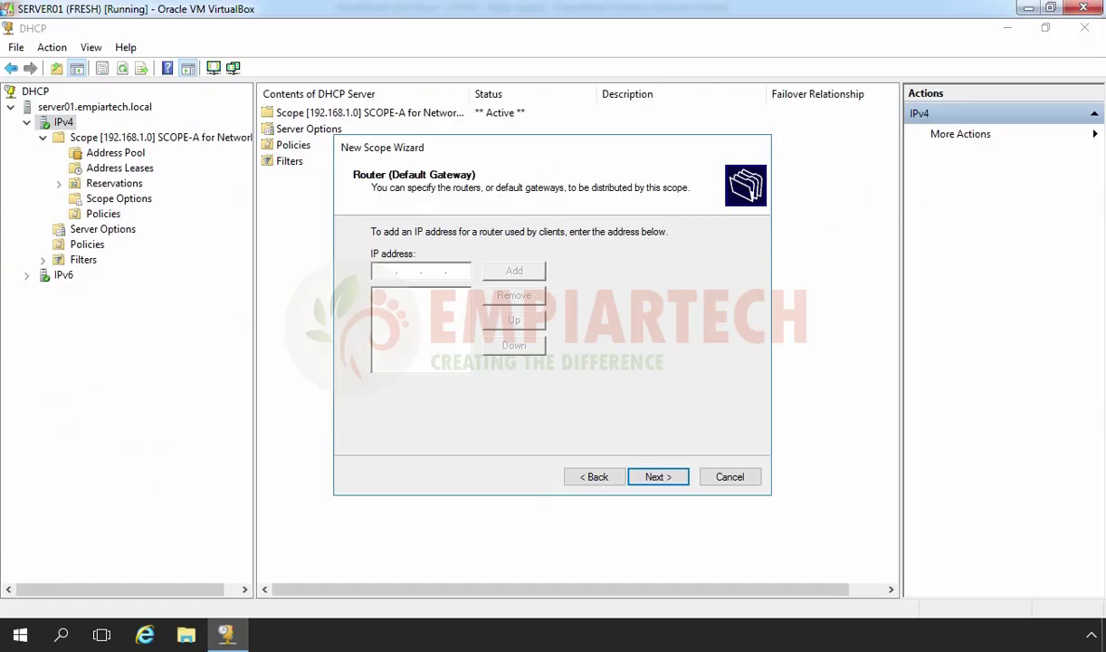
# Step: Add 192.168.2.1 as the router (default gateway) distributed by the scope
pyautogui.click(370, 271)
pyautogui.write('192.168.2.1')
pyautogui.click(516, 272)
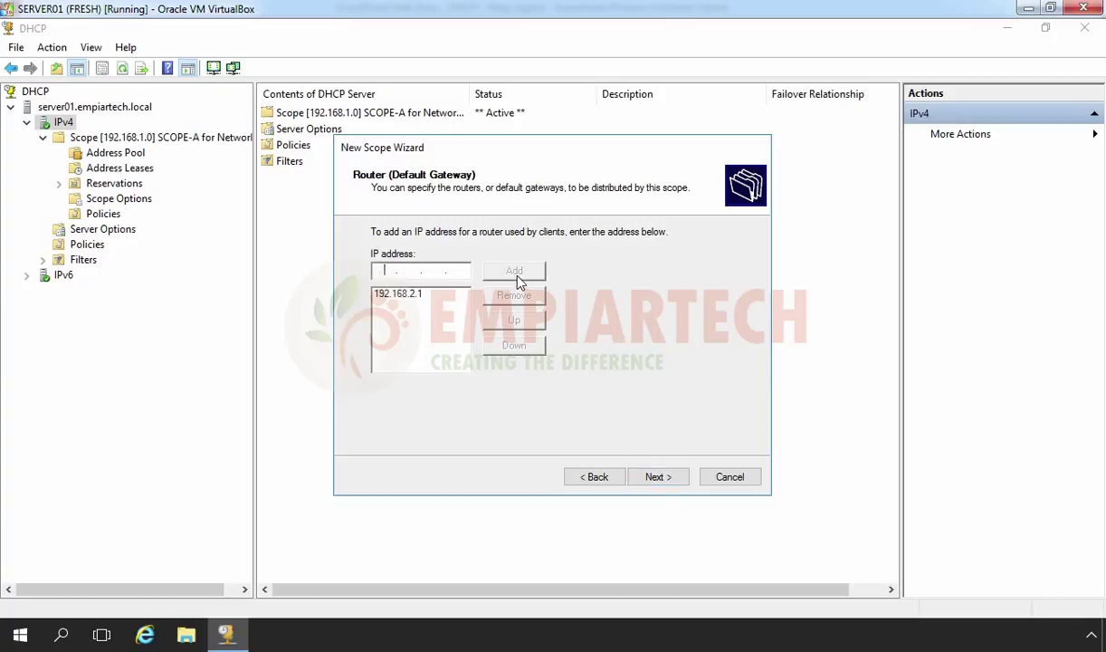
pyautogui.click(661, 480)
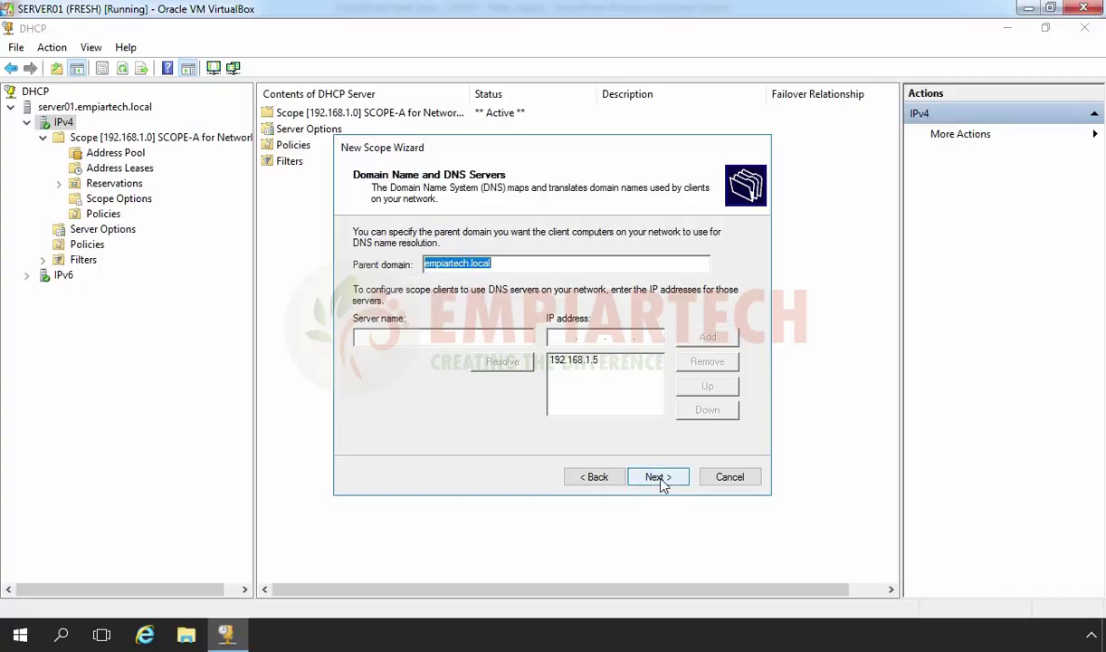
# Step: Keep the default domain and DNS settings without WINS servers, and finish the scope with immediate activation
pyautogui.click(660, 477)
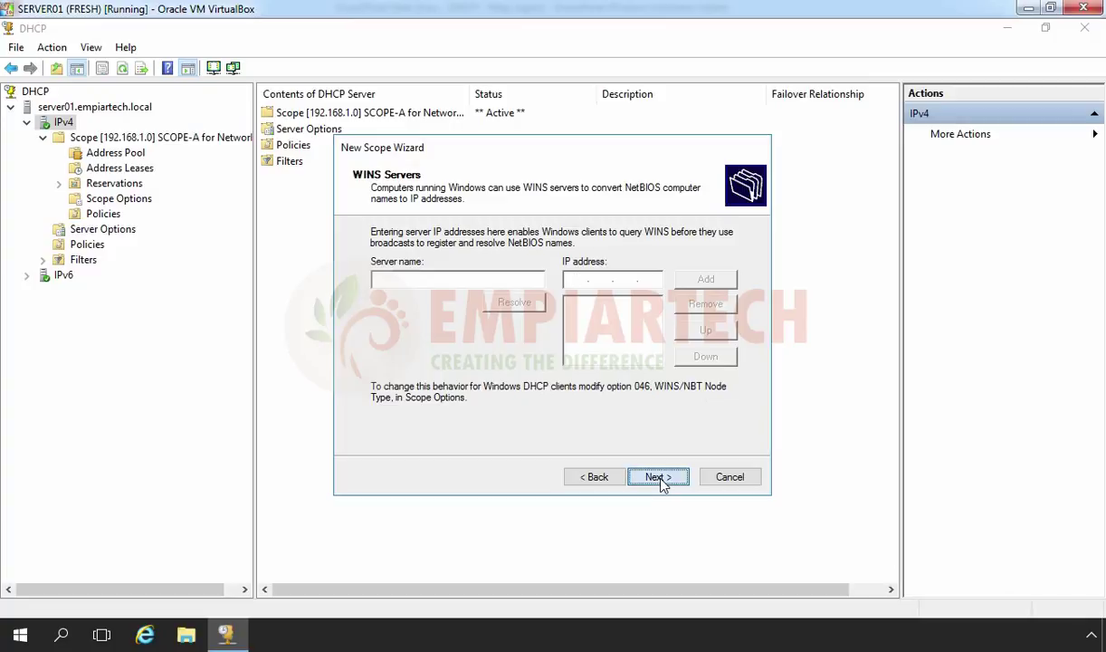
pyautogui.click(661, 481)
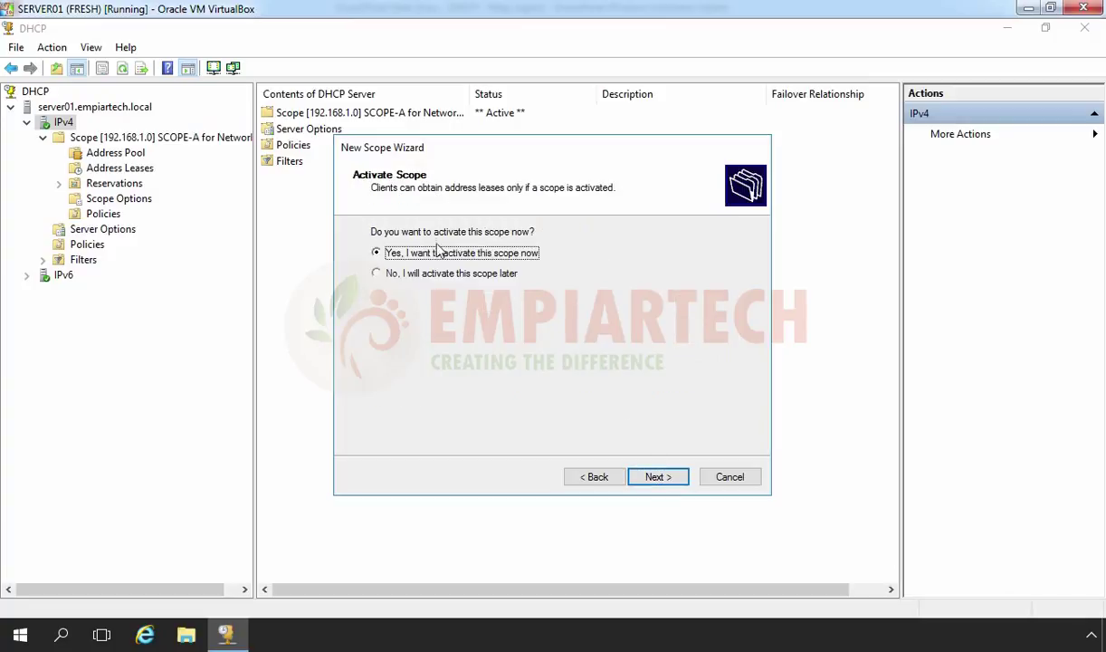
pyautogui.click(654, 478)
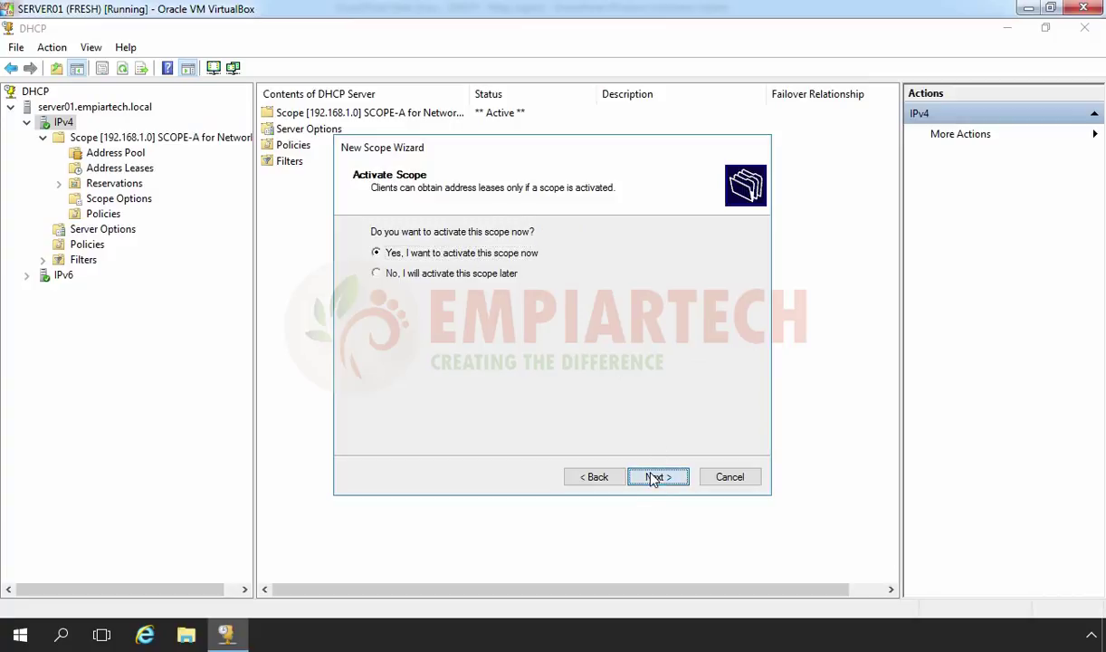
pyautogui.click(652, 478)
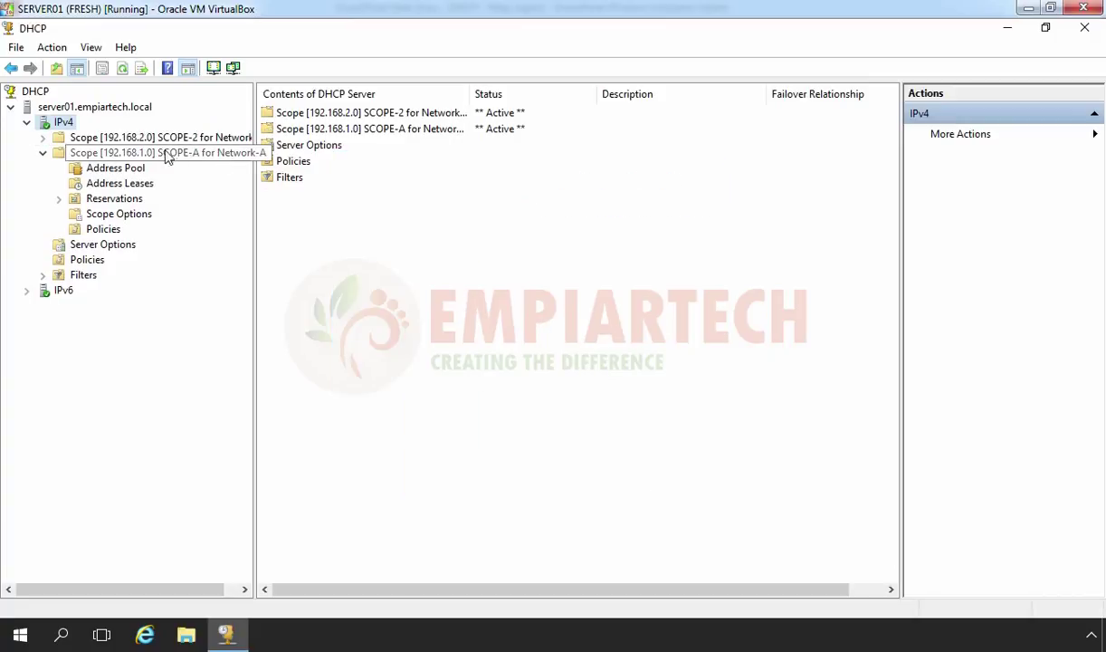
# Step: Expand the SCOPE-2 scope for 192.168.2.0 and view its address pool
pyautogui.doubleClick(159, 137)
pyautogui.click(117, 153)
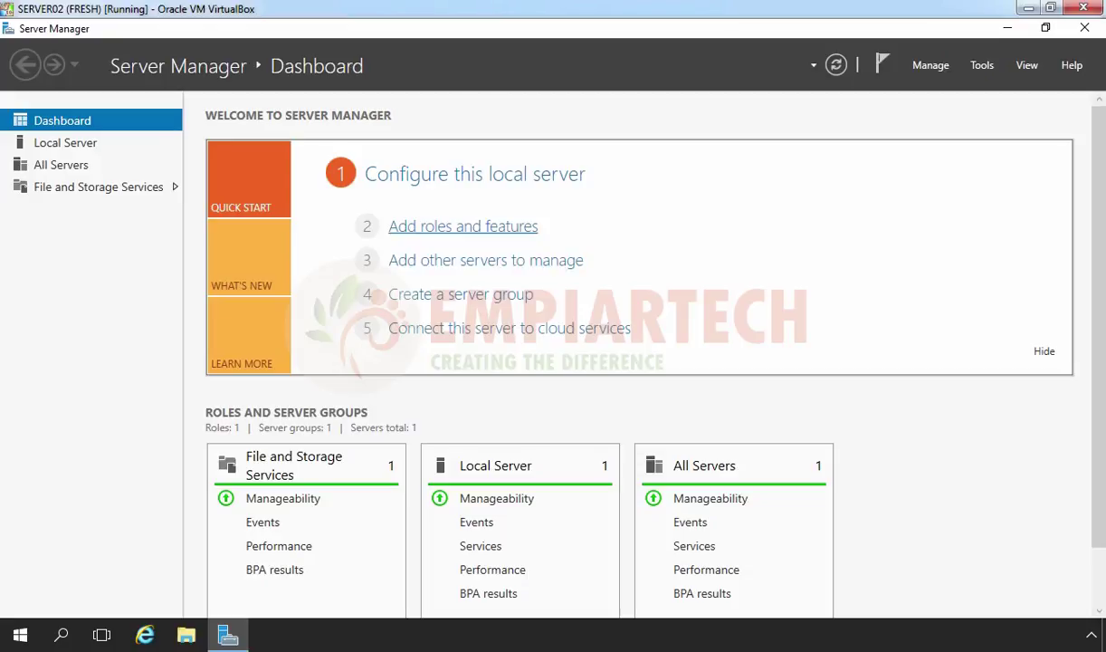
# Step: On SERVER02, start adding roles and features as a role-based installation and widen the server pool's IP Address column
pyautogui.click(428, 233)
pyautogui.click(485, 498)
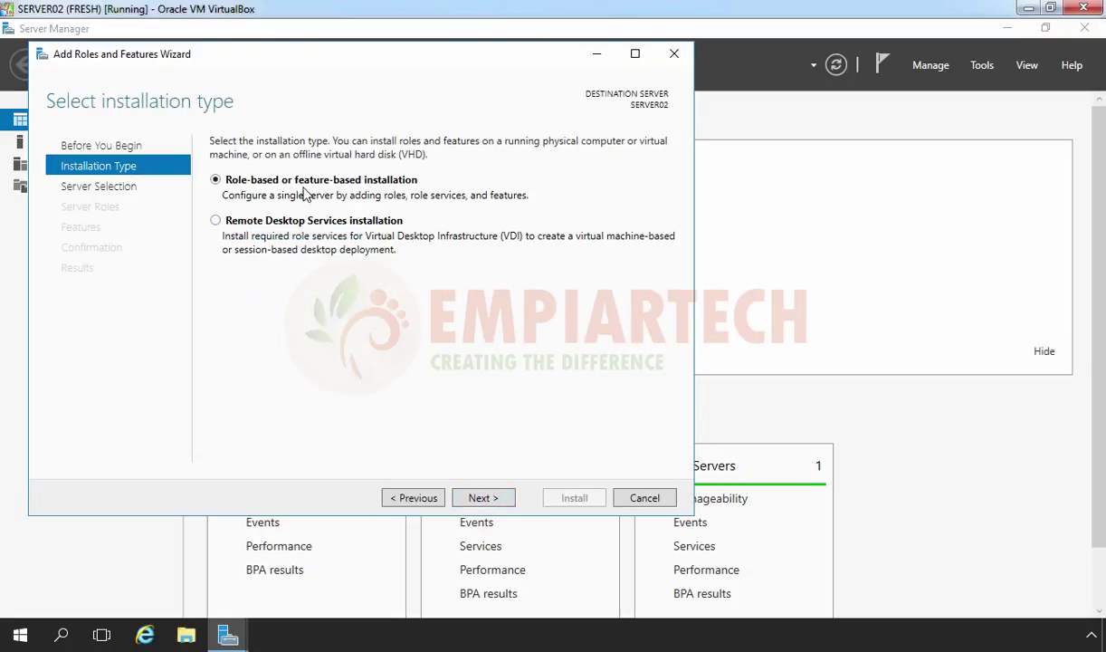
pyautogui.click(481, 500)
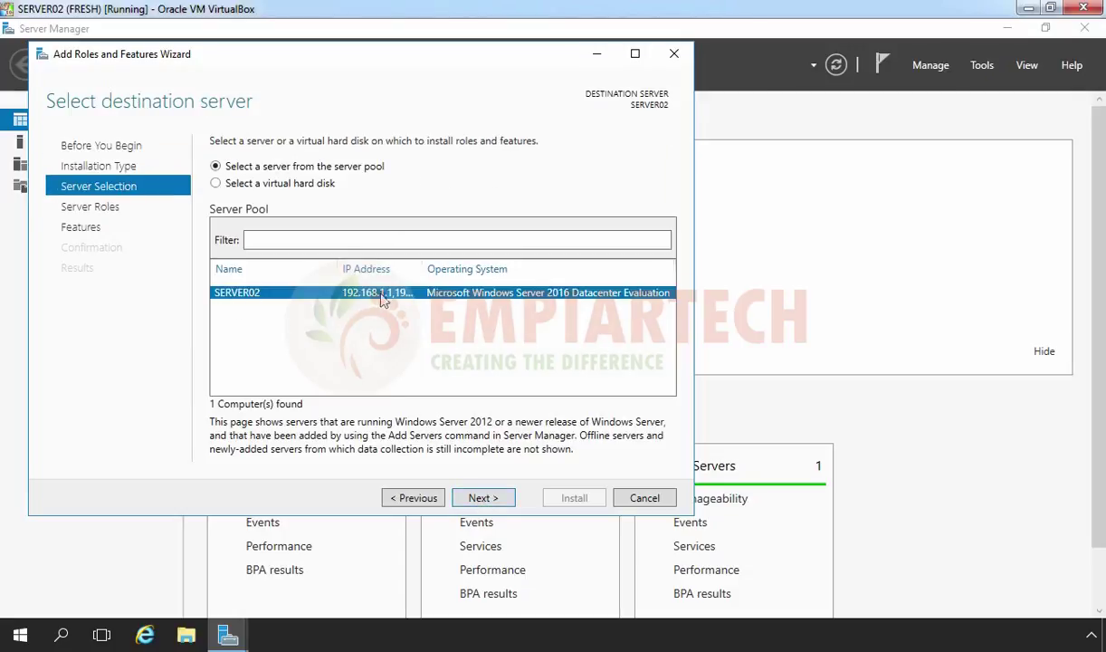
pyautogui.doubleClick(424, 268)
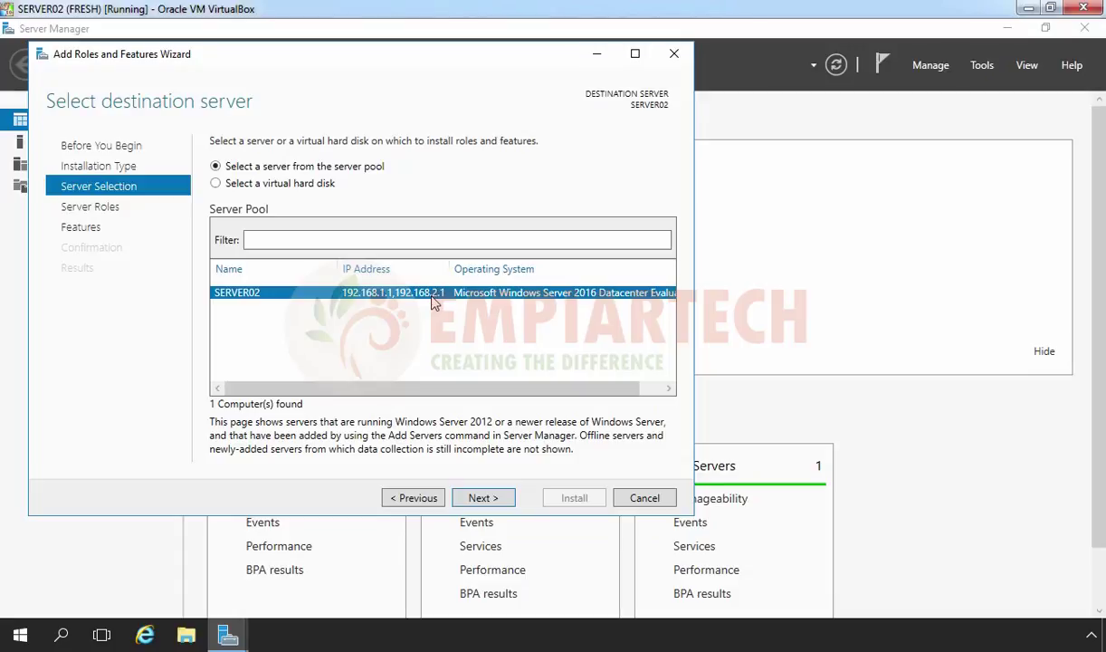
# Step: Open the network connections and check the IPv4 address in the connection details of Network-A
pyautogui.rightClick(20, 636)
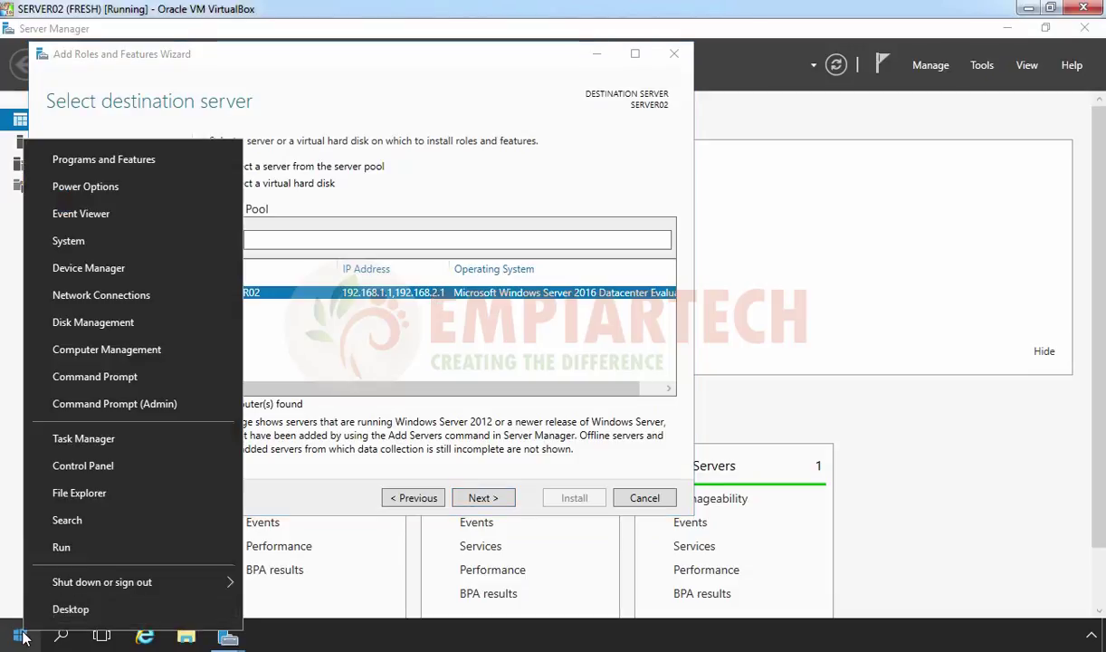
pyautogui.click(100, 295)
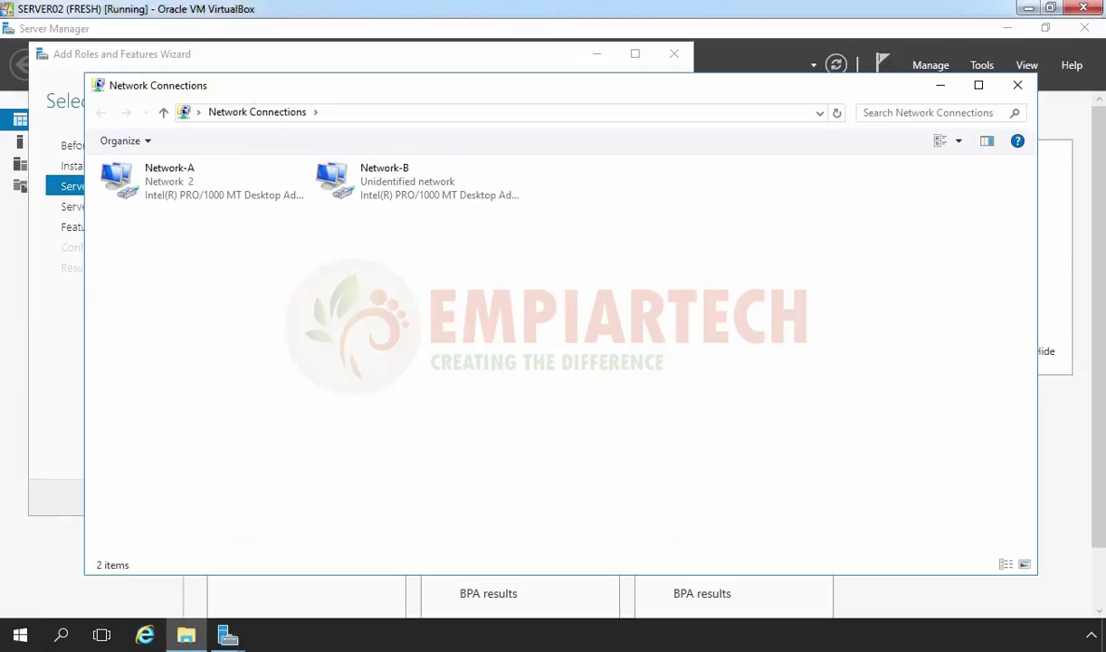
pyautogui.click(128, 186)
pyautogui.rightClick(128, 182)
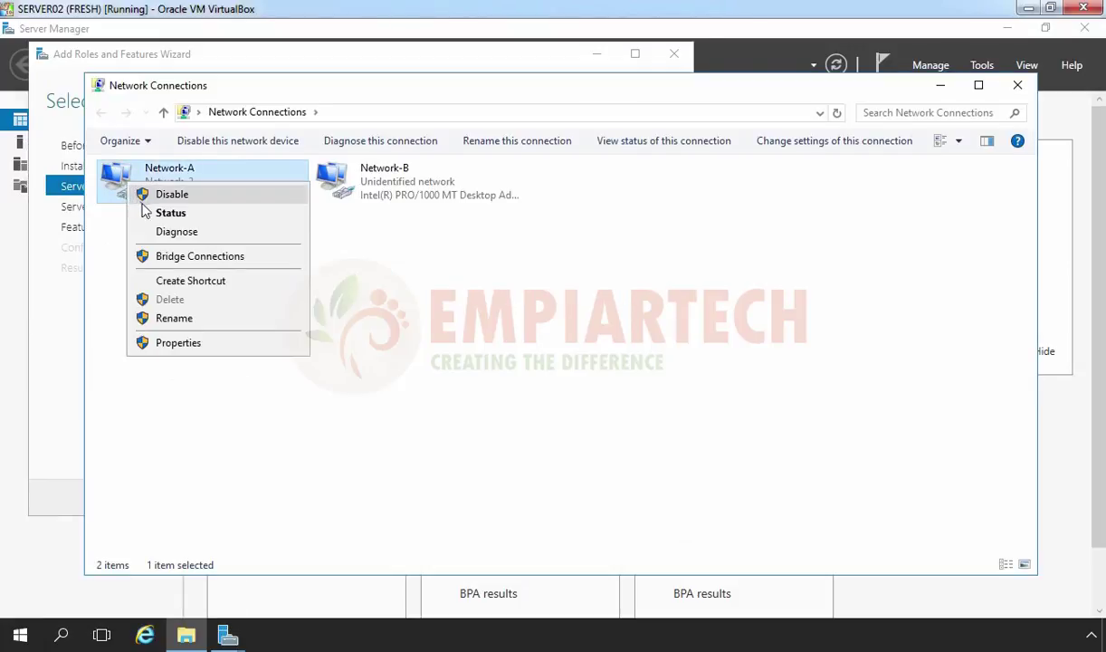
pyautogui.click(143, 195)
pyautogui.click(452, 316)
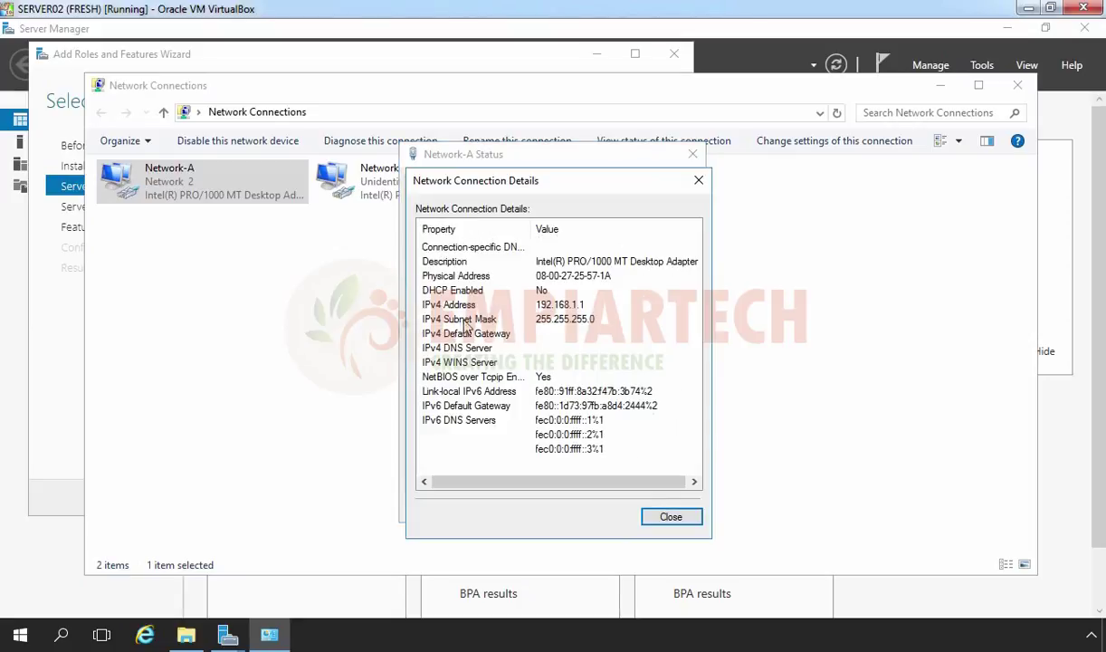
pyautogui.click(452, 306)
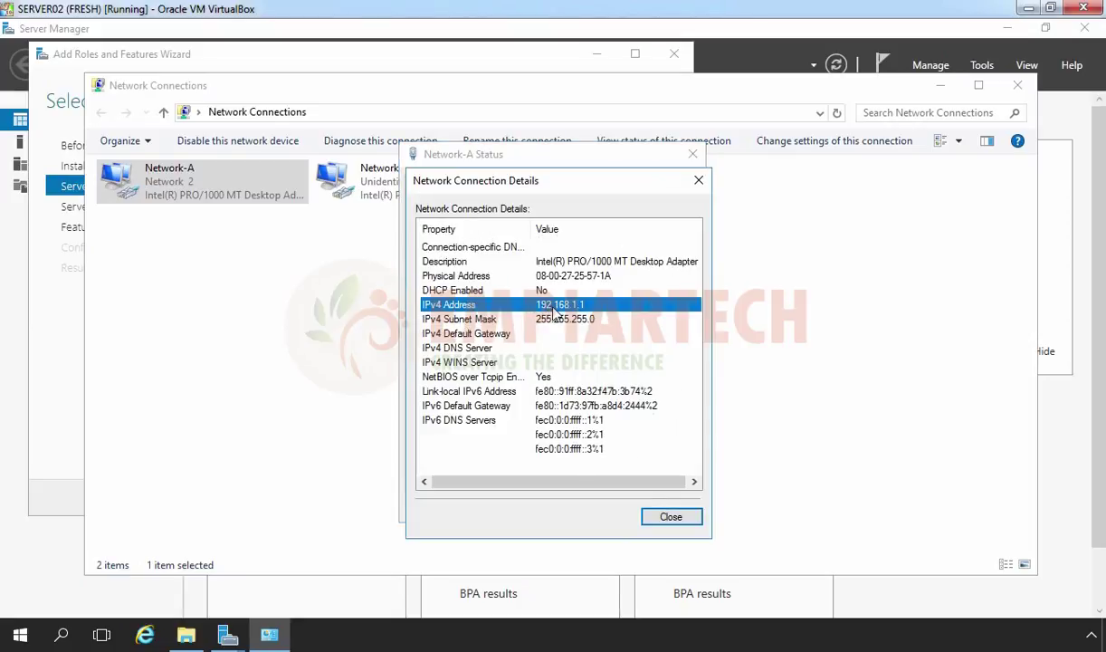
pyautogui.click(671, 516)
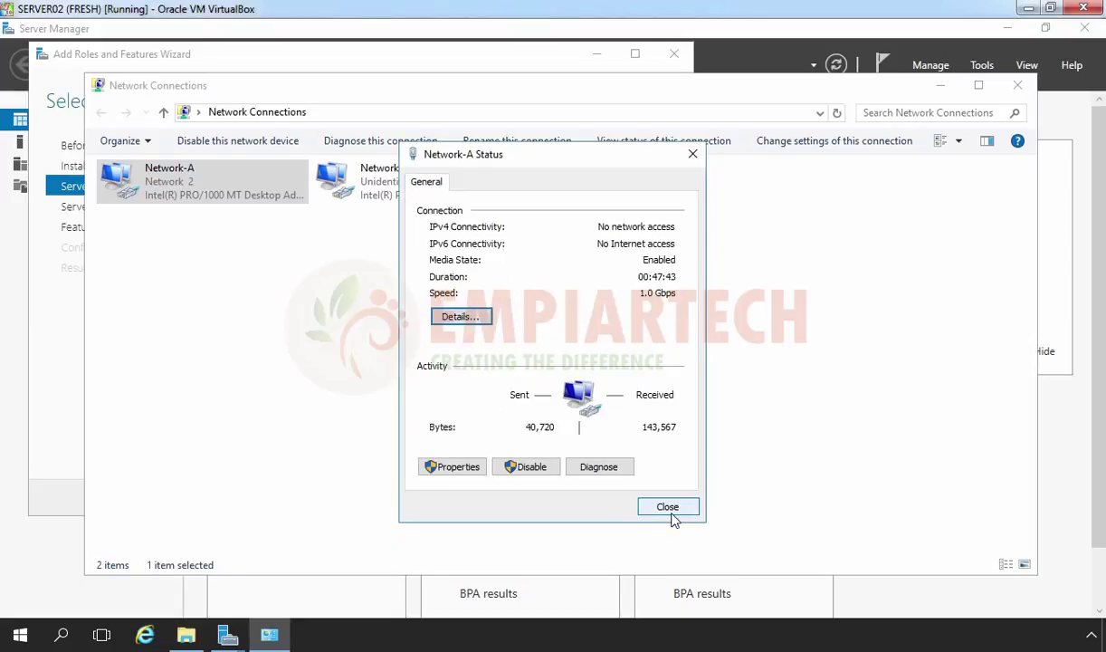
pyautogui.click(668, 507)
# Step: Check the IPv4 address in the connection details of Network-B, and close the network connections
pyautogui.click(374, 185)
pyautogui.rightClick(374, 186)
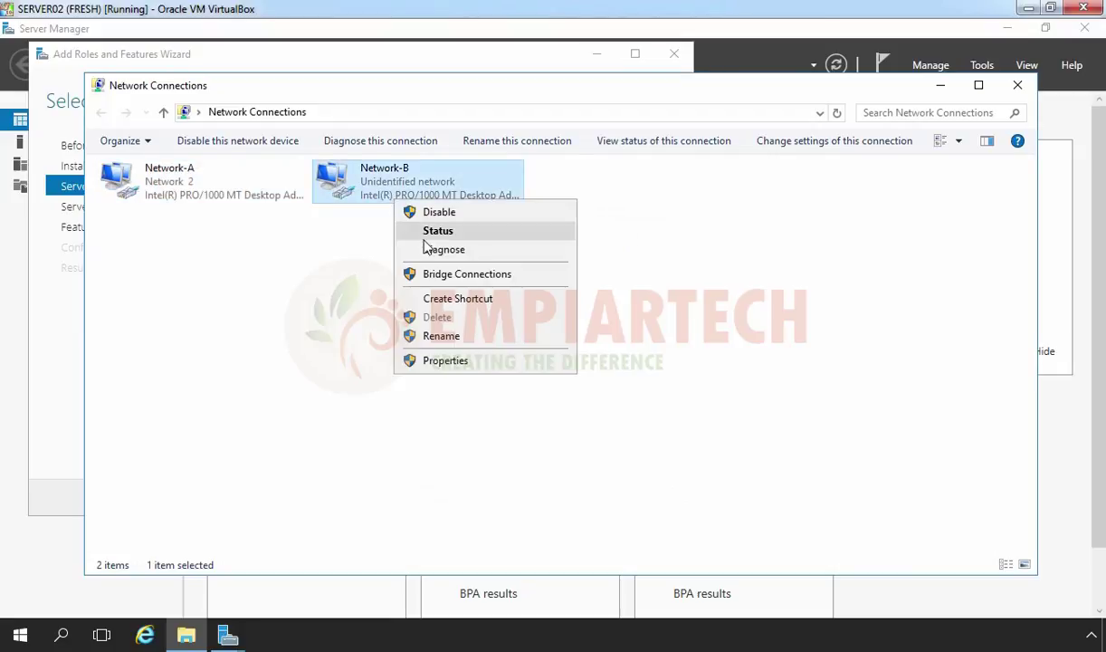
pyautogui.click(408, 229)
pyautogui.click(460, 315)
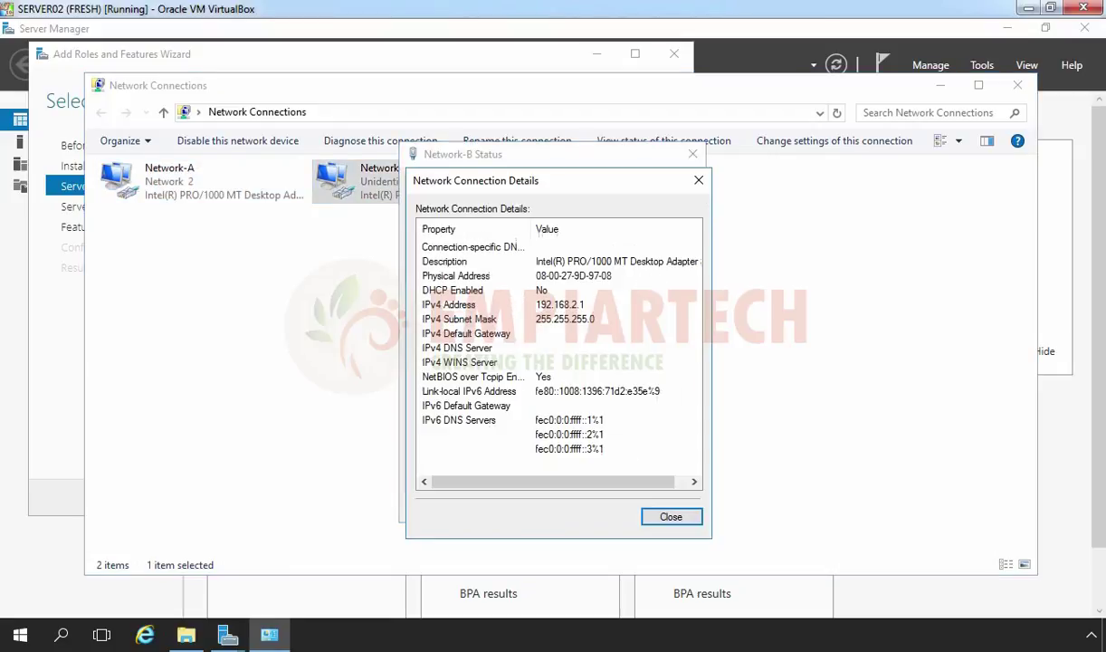
pyautogui.click(550, 306)
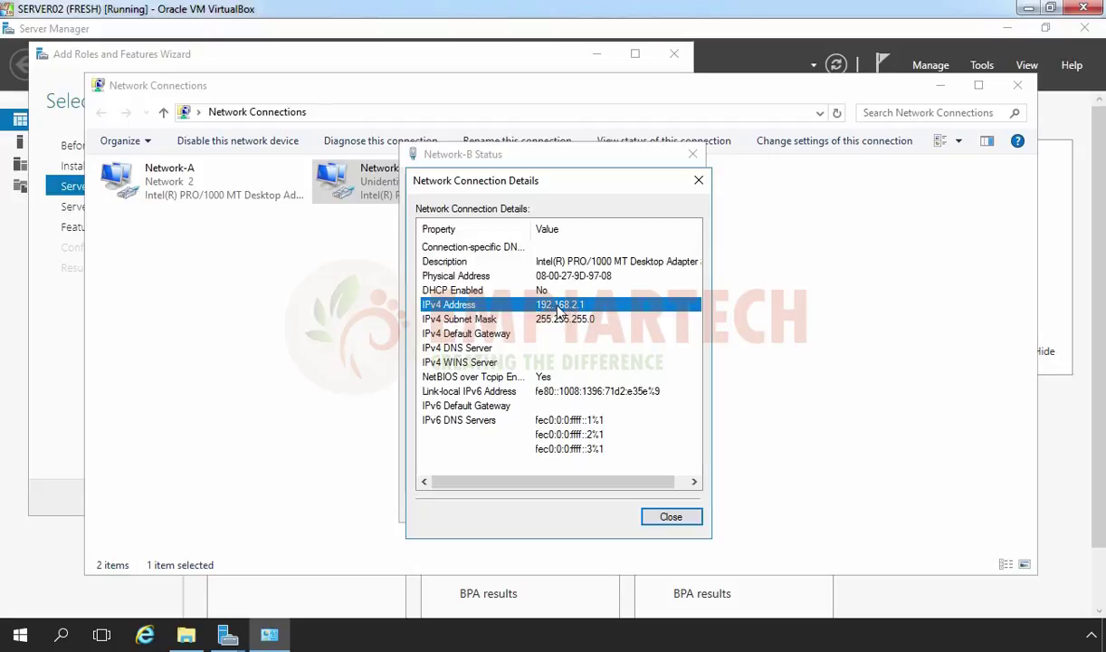
pyautogui.click(670, 517)
pyautogui.click(667, 509)
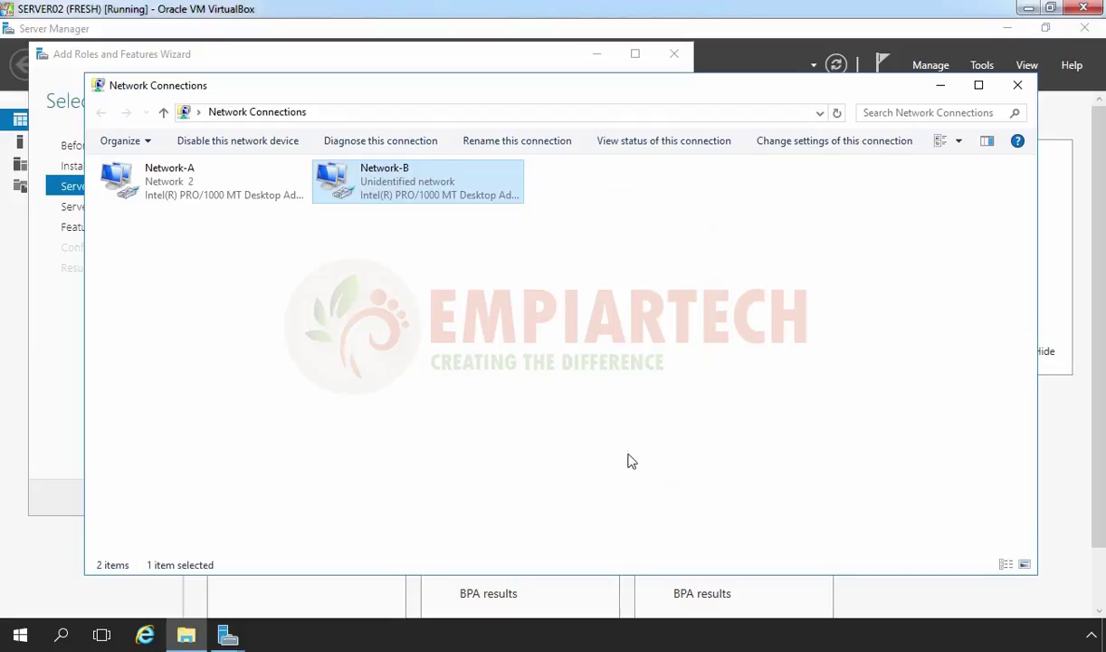
pyautogui.click(1018, 85)
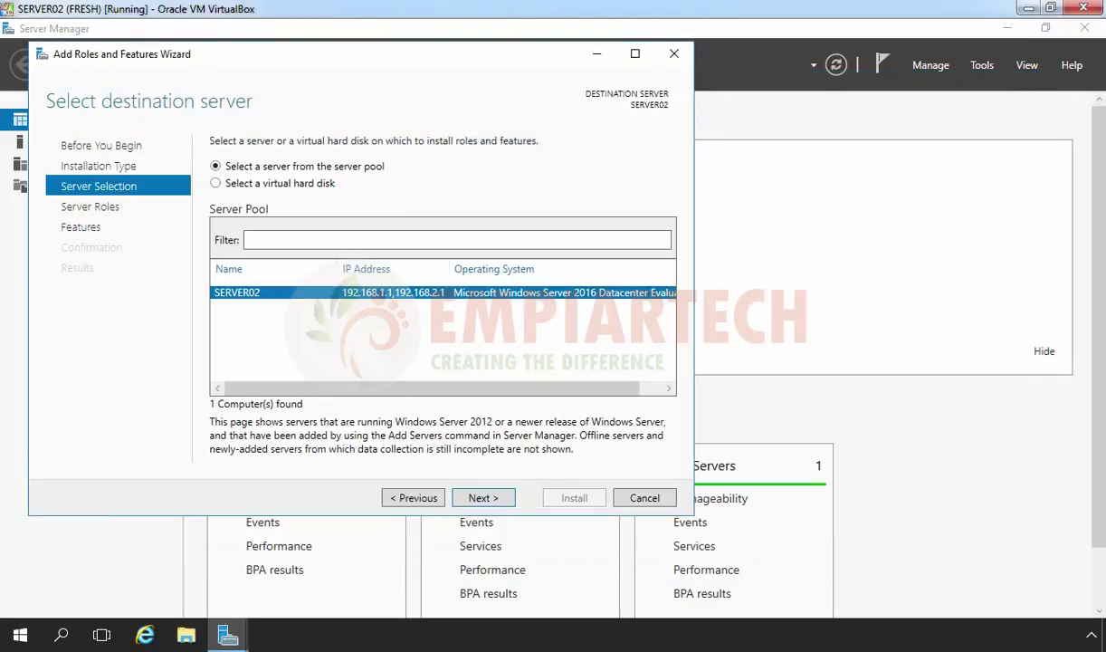
# Step: Keep SERVER02 as the destination server and select the Remote Access role without additional features
pyautogui.click(483, 498)
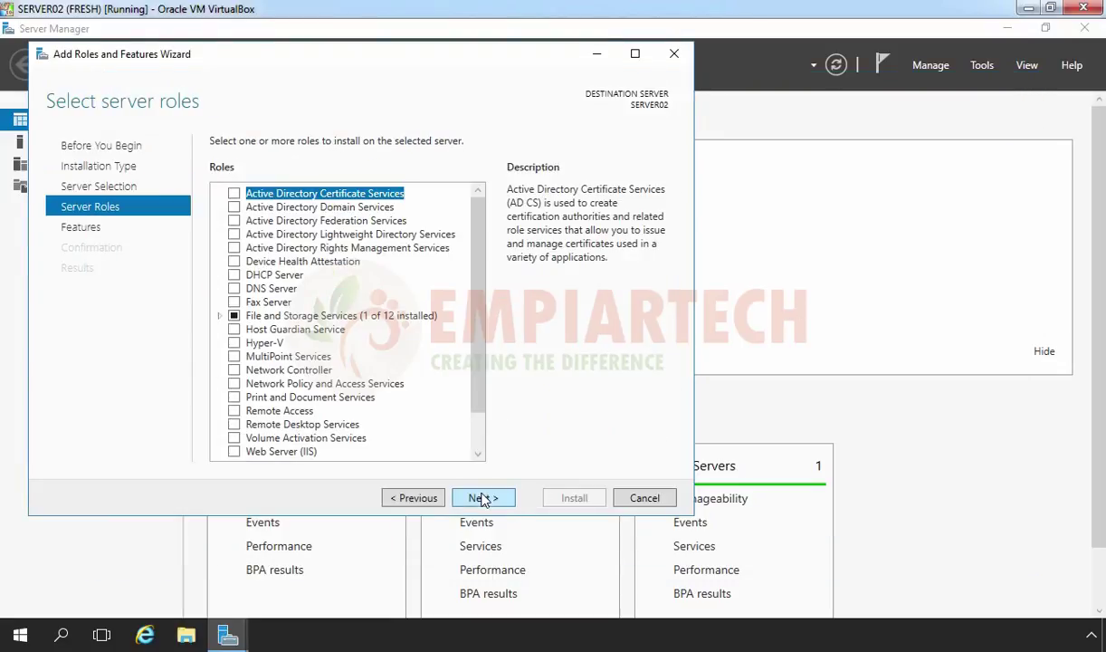
pyautogui.click(283, 410)
pyautogui.click(234, 412)
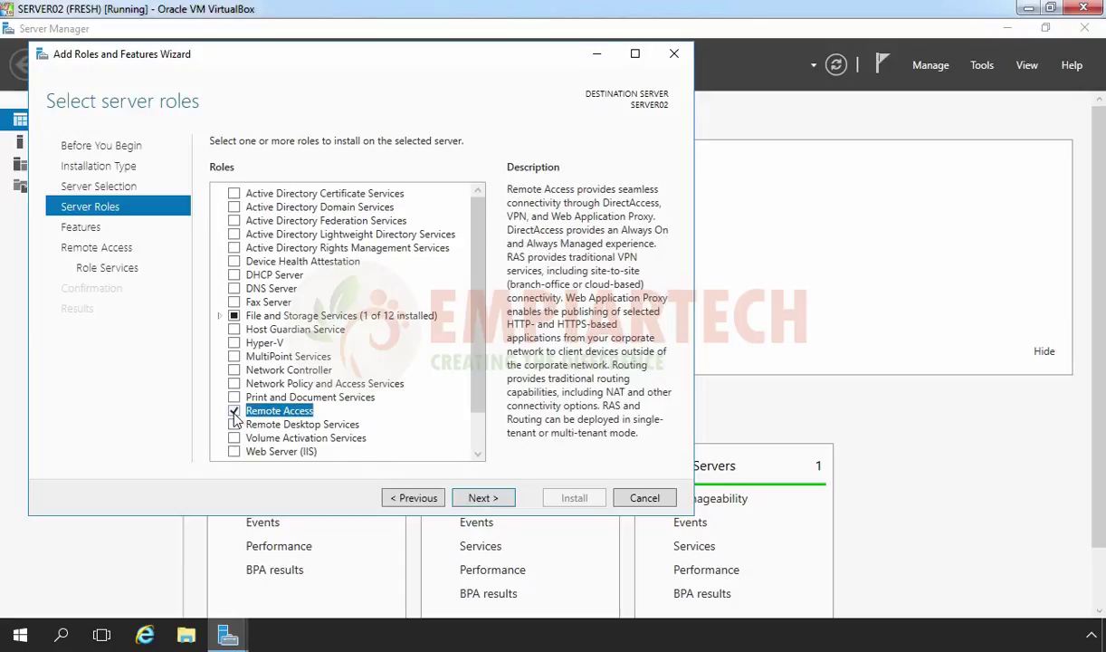
pyautogui.click(483, 500)
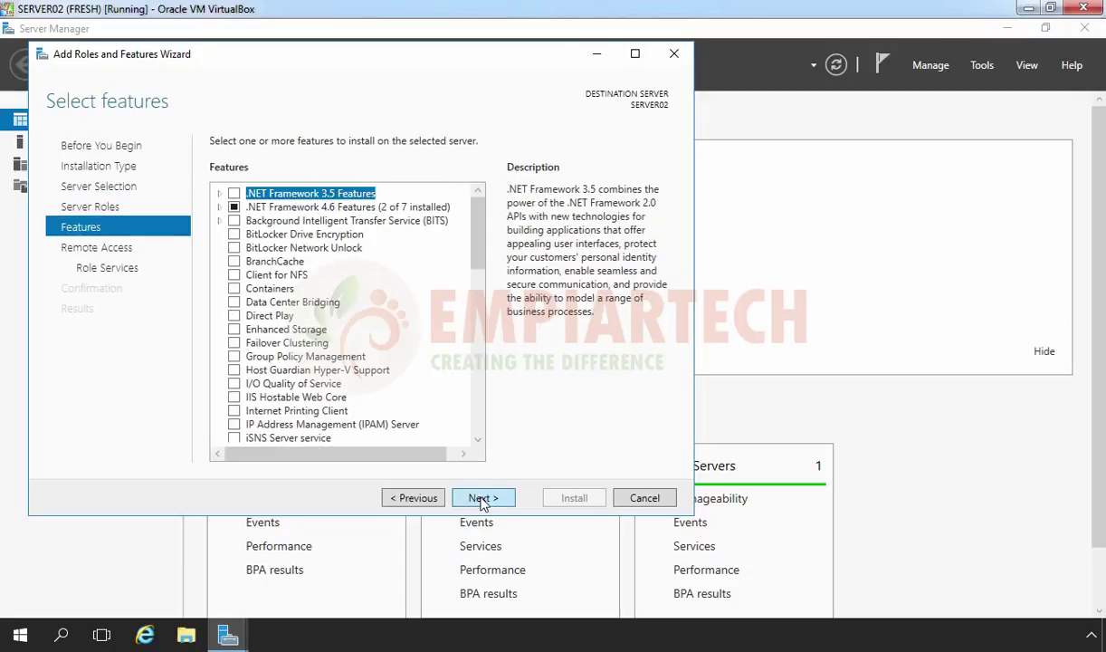
pyautogui.click(483, 501)
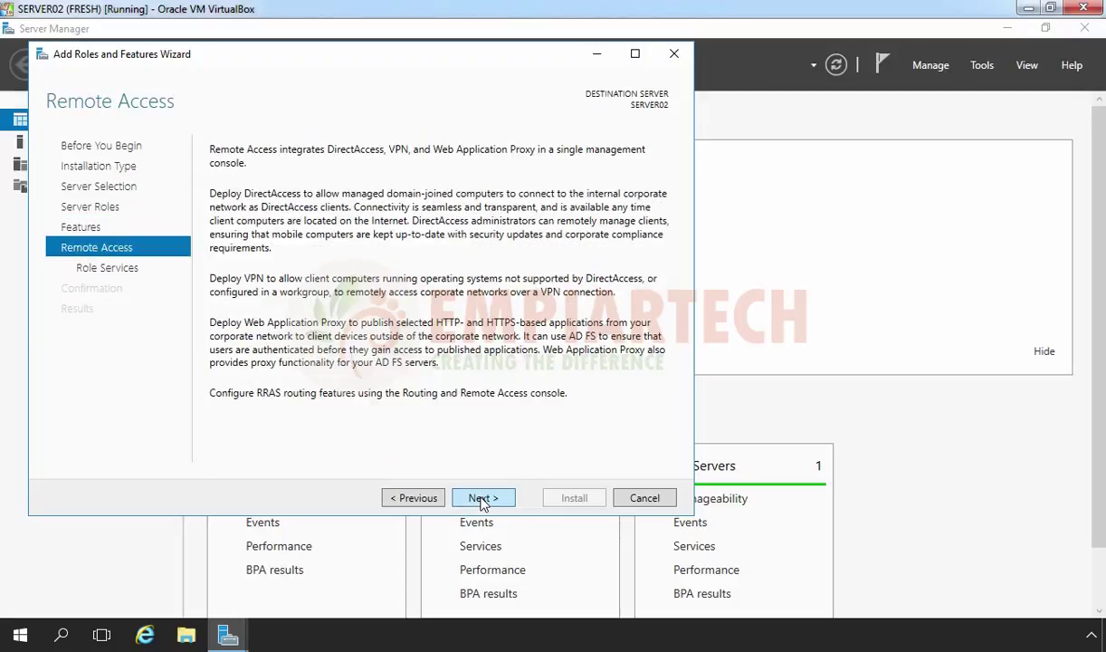
pyautogui.click(483, 501)
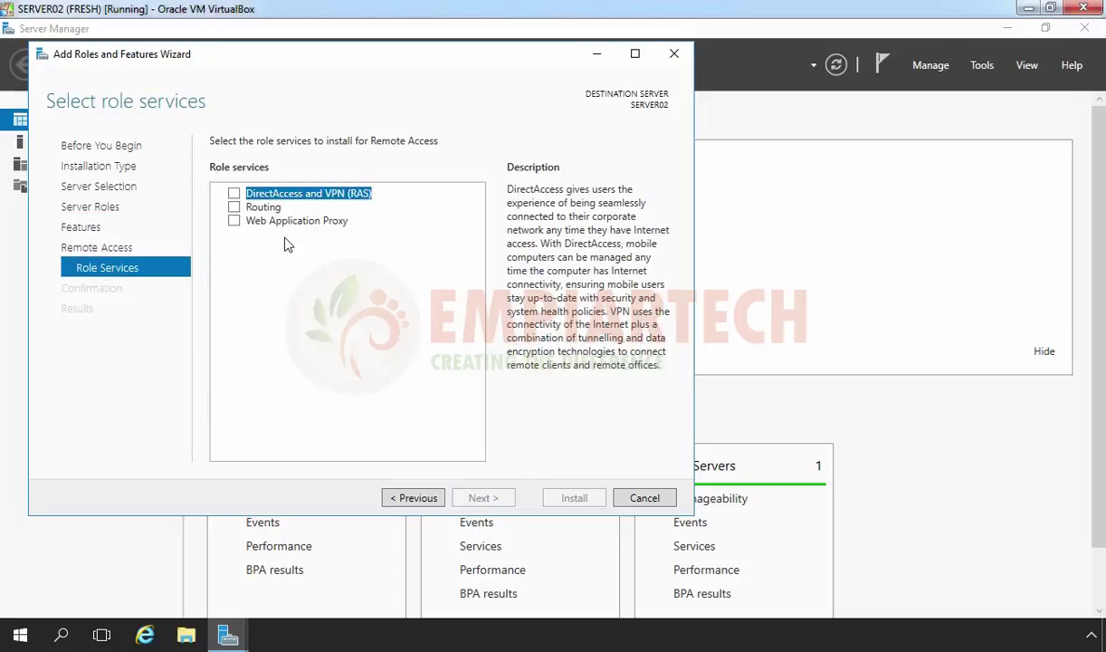
# Step: Select the Routing role service with its required features, including DirectAccess and VPN (RAS), and proceed to the Web Server role
pyautogui.click(258, 209)
pyautogui.click(234, 207)
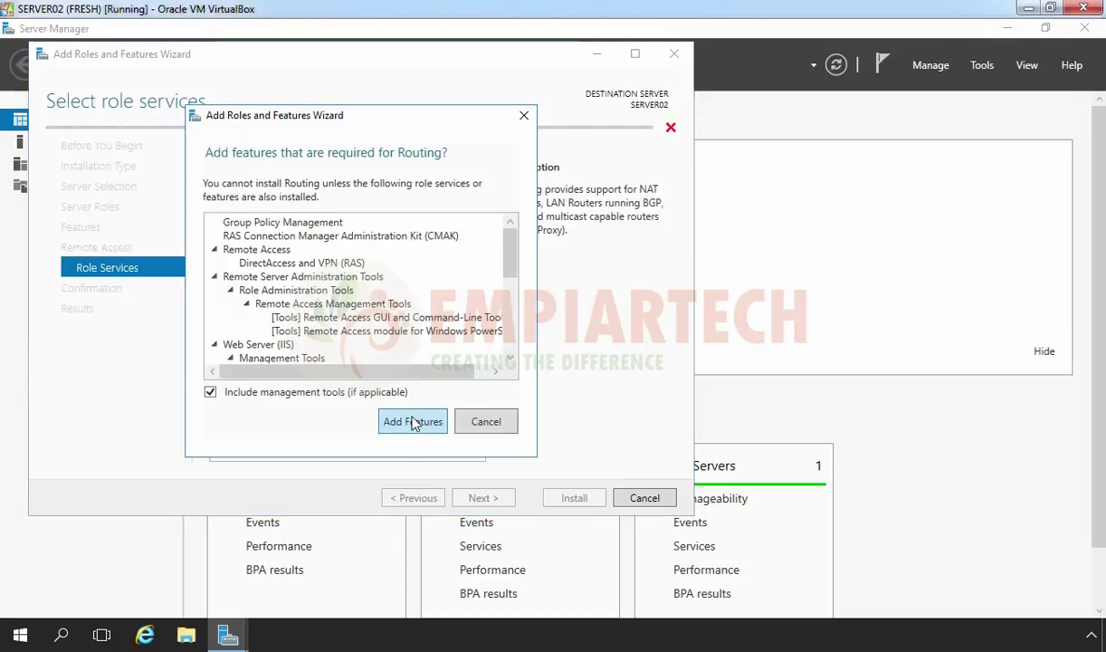
pyautogui.click(413, 423)
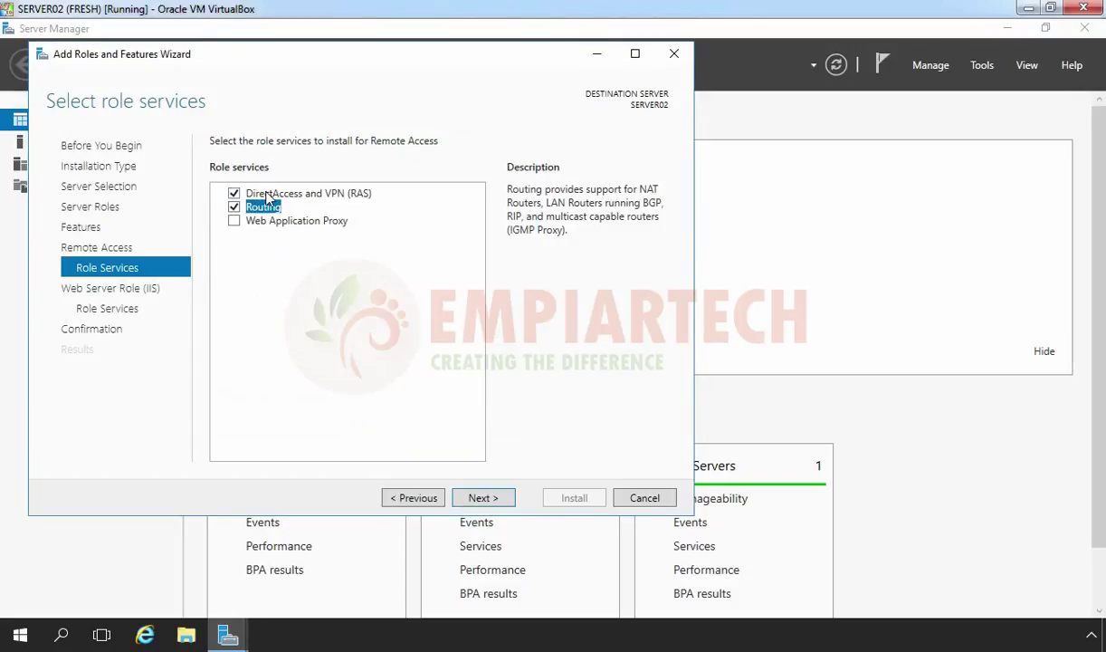
pyautogui.click(326, 198)
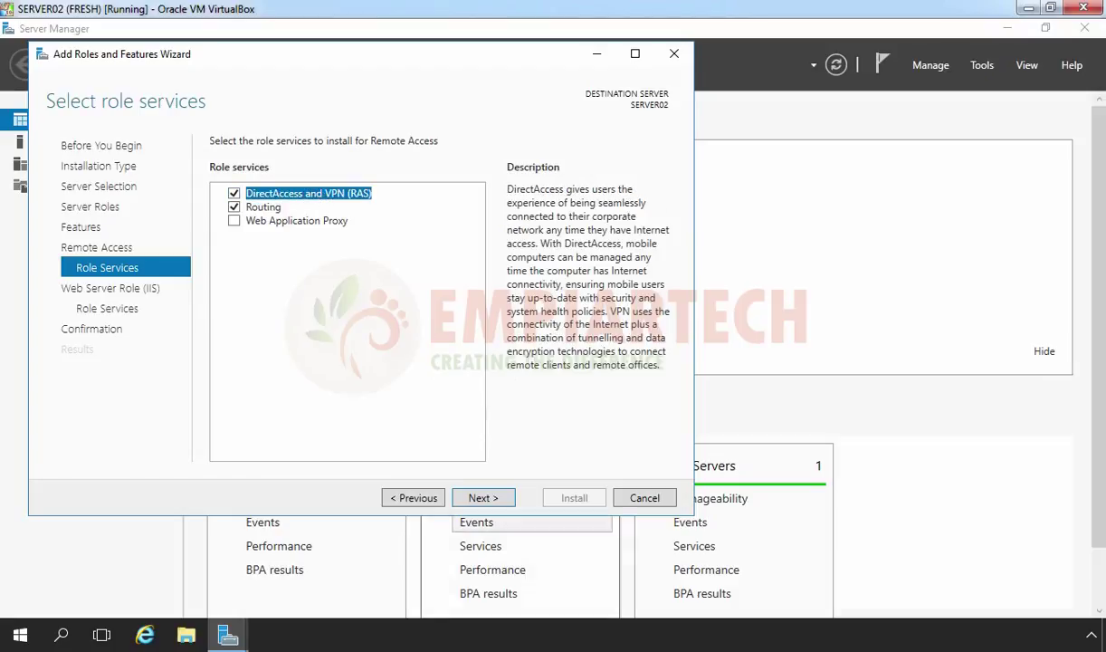
pyautogui.click(482, 499)
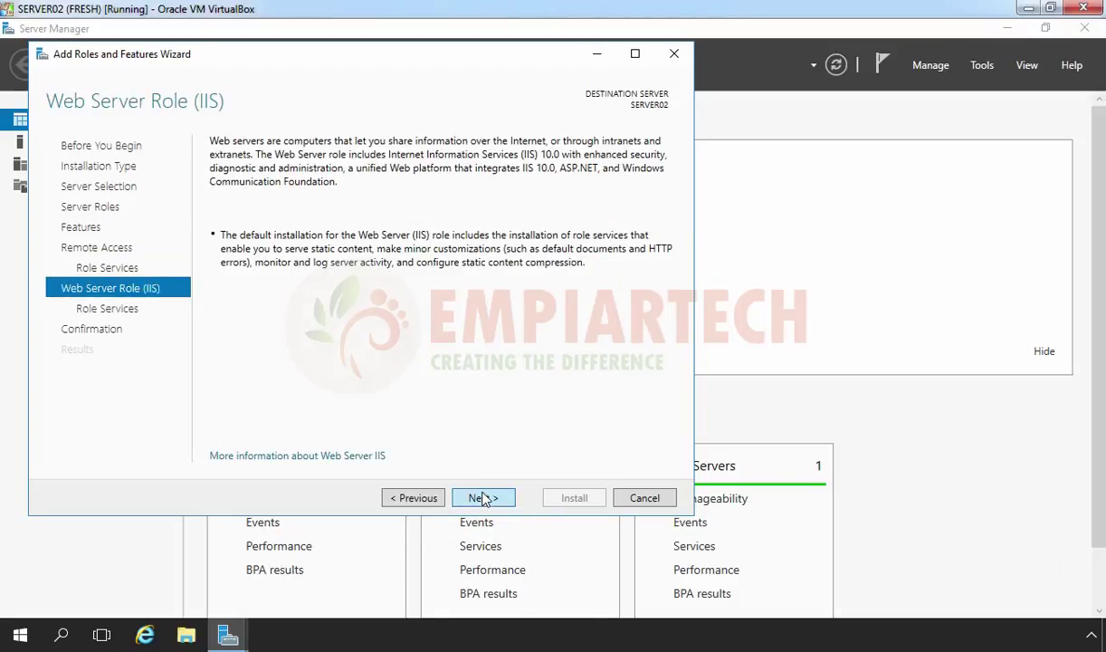
# Step: Accept the default Web Server role services and install the selected Remote Access role on SERVER02
pyautogui.click(483, 499)
pyautogui.click(483, 499)
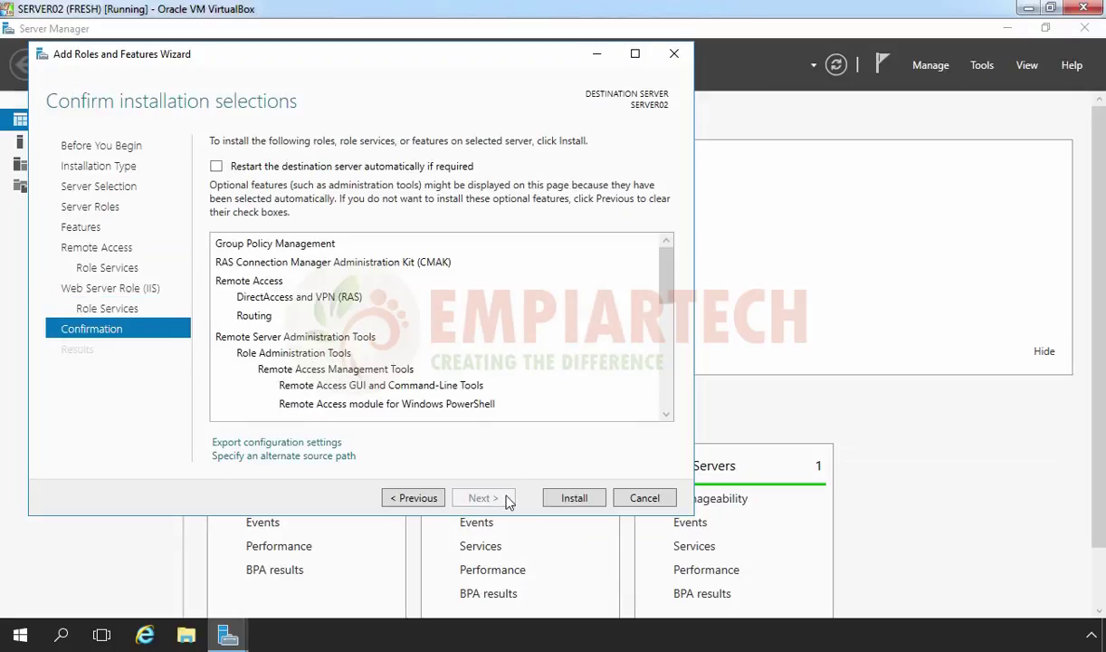
pyautogui.click(574, 498)
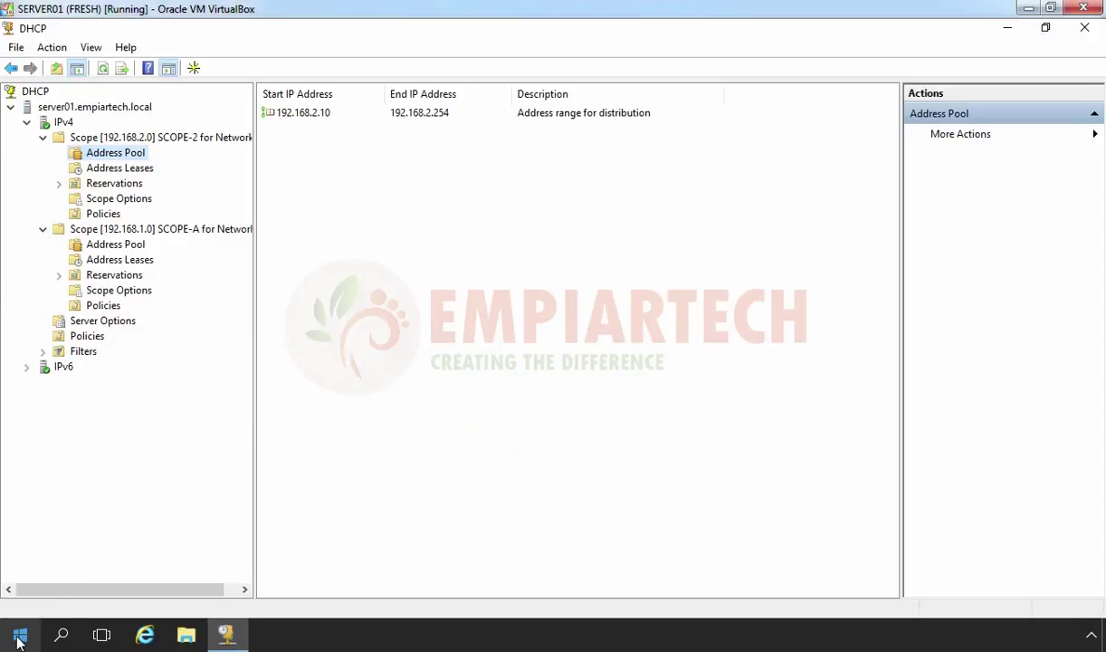
# Step: On SERVER01, run ipconfig /all in an administrator Command Prompt and check the IPv4 default gateway and DNS server
pyautogui.rightClick(18, 640)
pyautogui.click(91, 392)
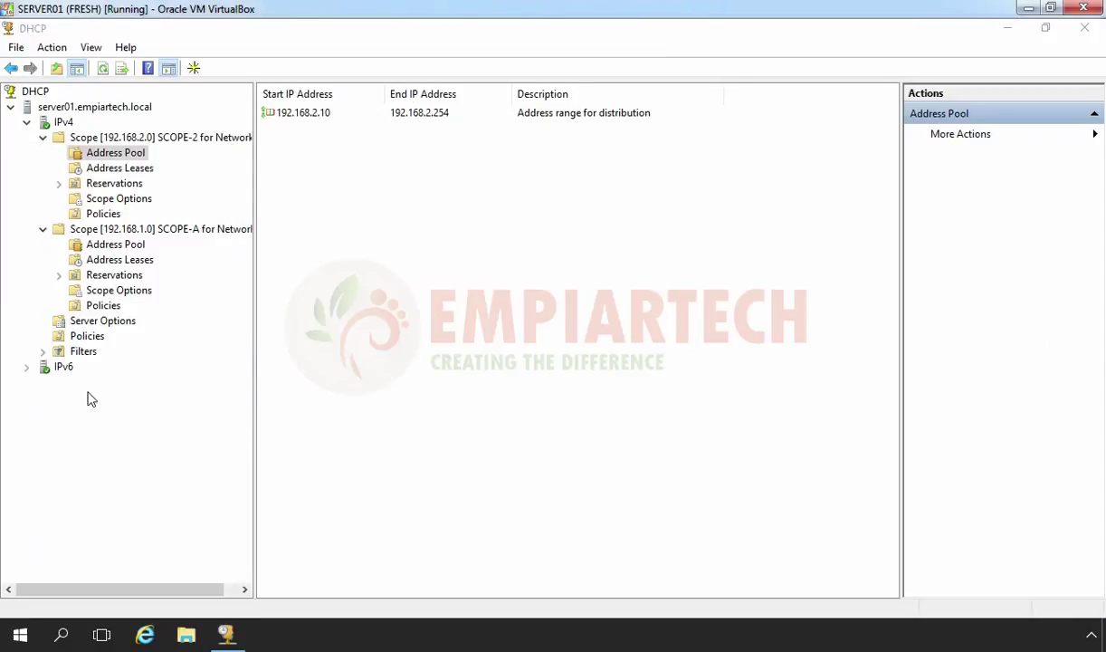
pyautogui.write('ipco')
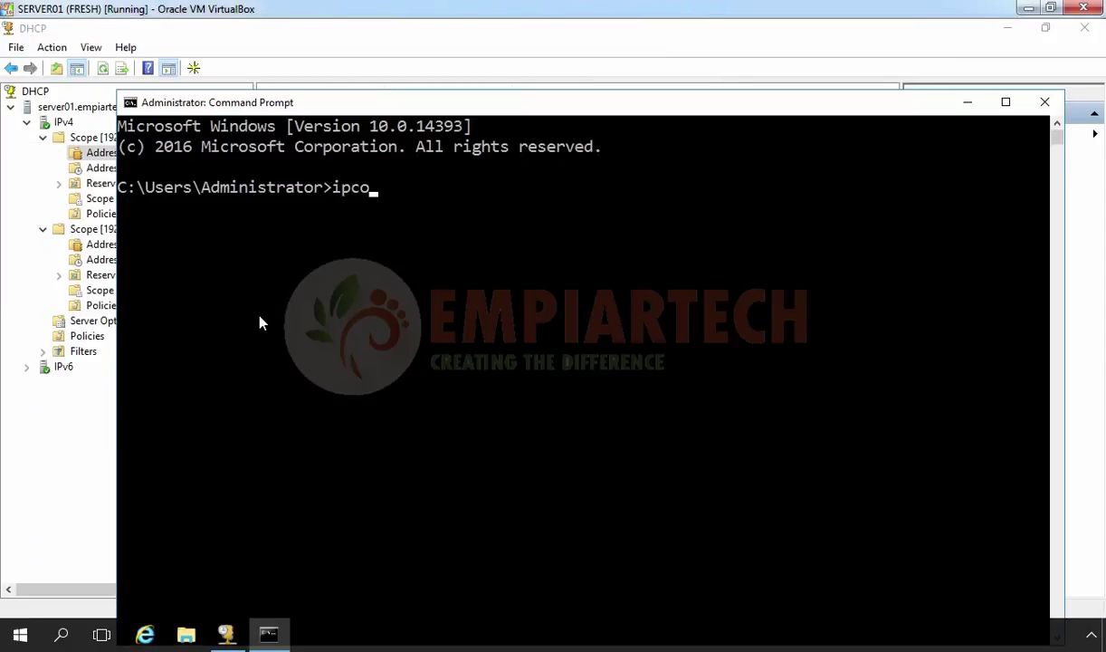
pyautogui.write('nfig /all')
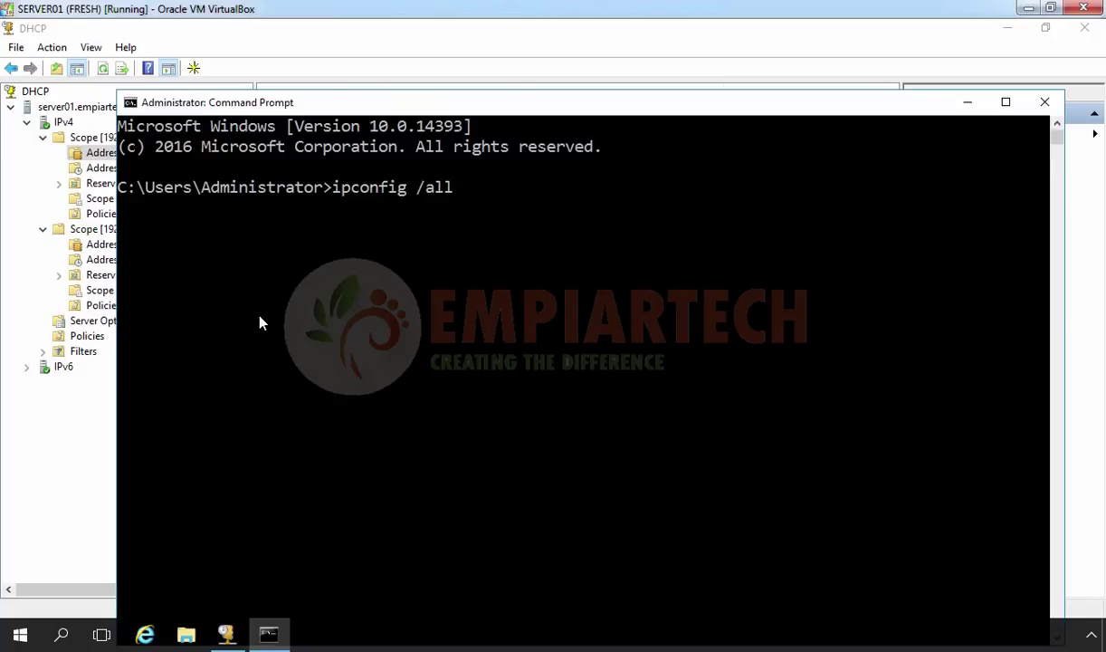
pyautogui.press('Return')
pyautogui.scroll(2, 261, 319)
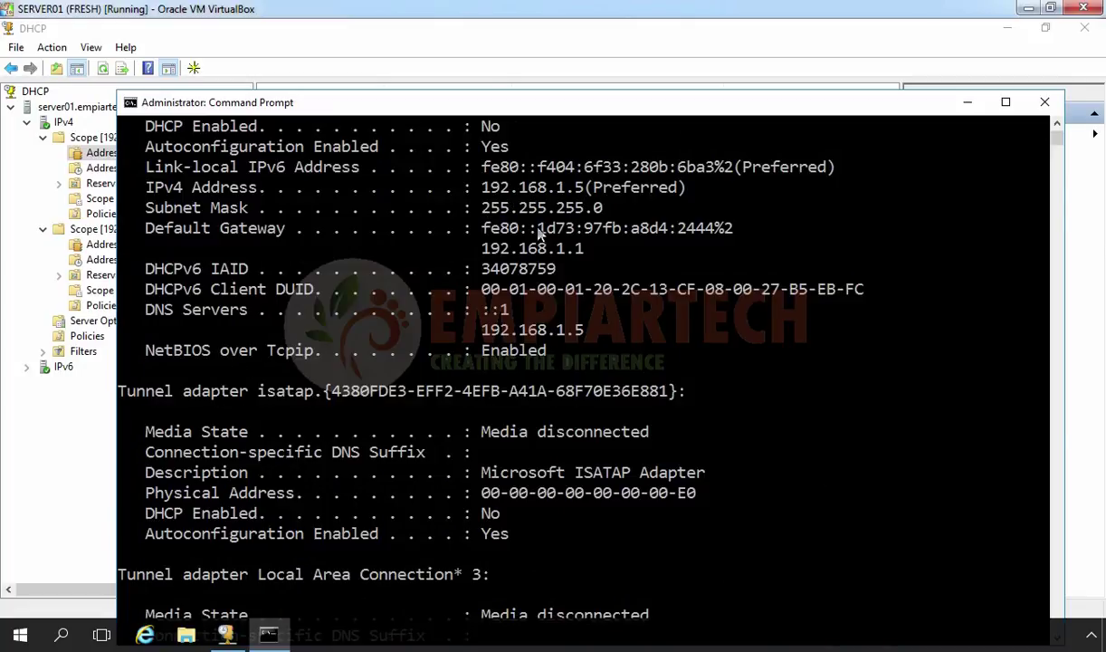
pyautogui.moveTo(480, 243); pyautogui.dragTo(594, 255)
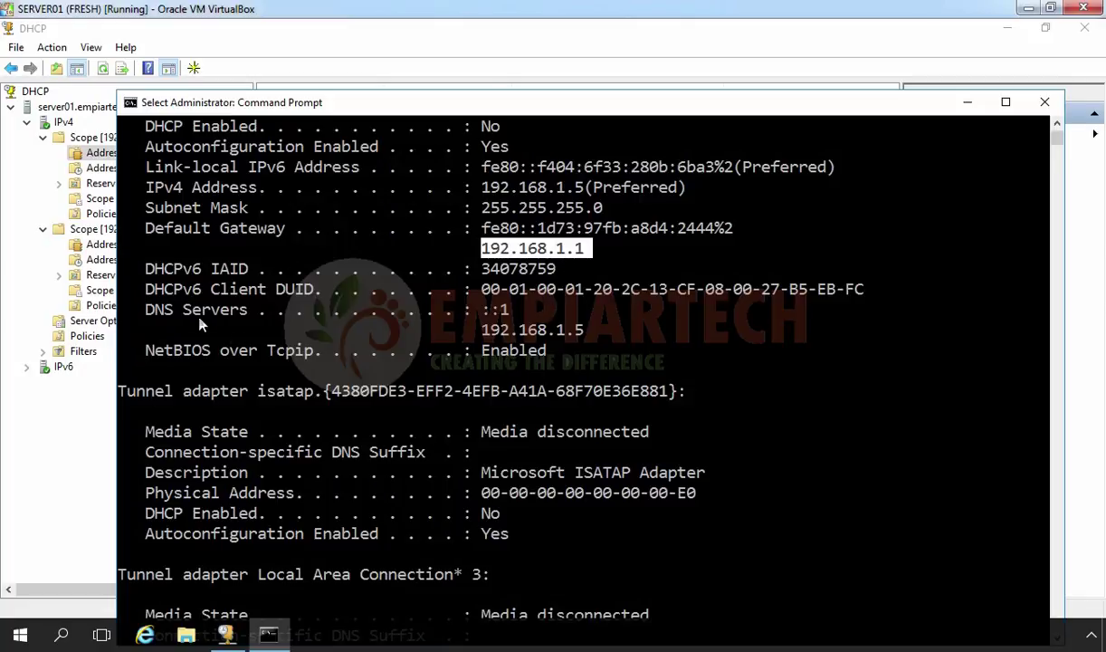
pyautogui.moveTo(473, 329); pyautogui.dragTo(588, 335)
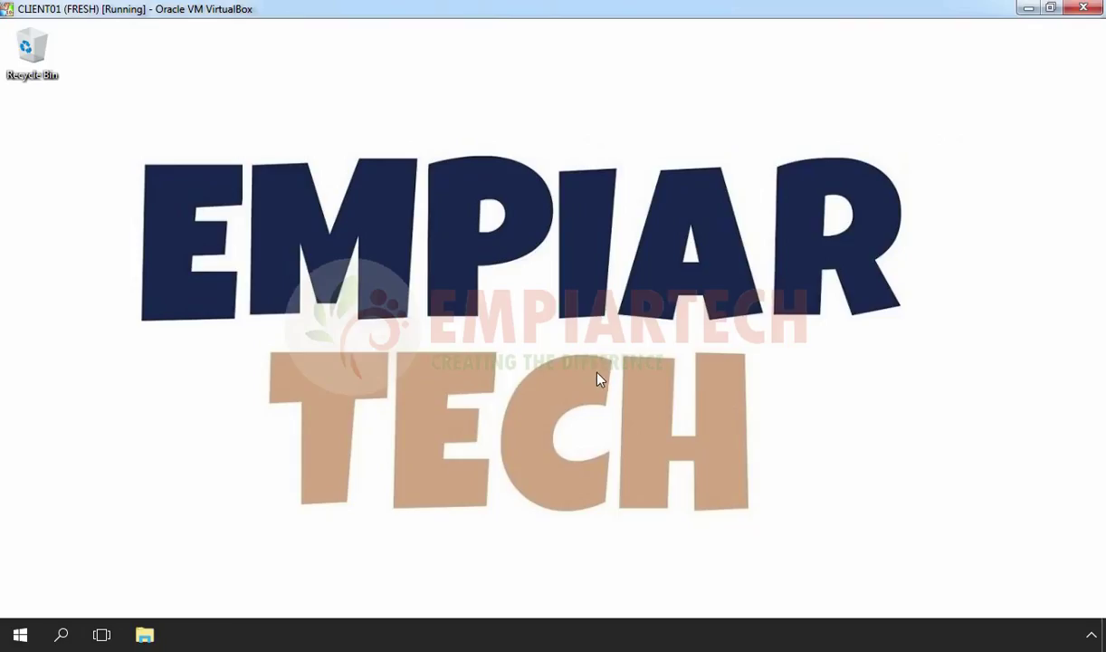
# Step: On CLIENT01, check that the Ethernet adapter's IPv4 properties use automatic IP and DNS addressing, and close the properties
pyautogui.rightClick(22, 637)
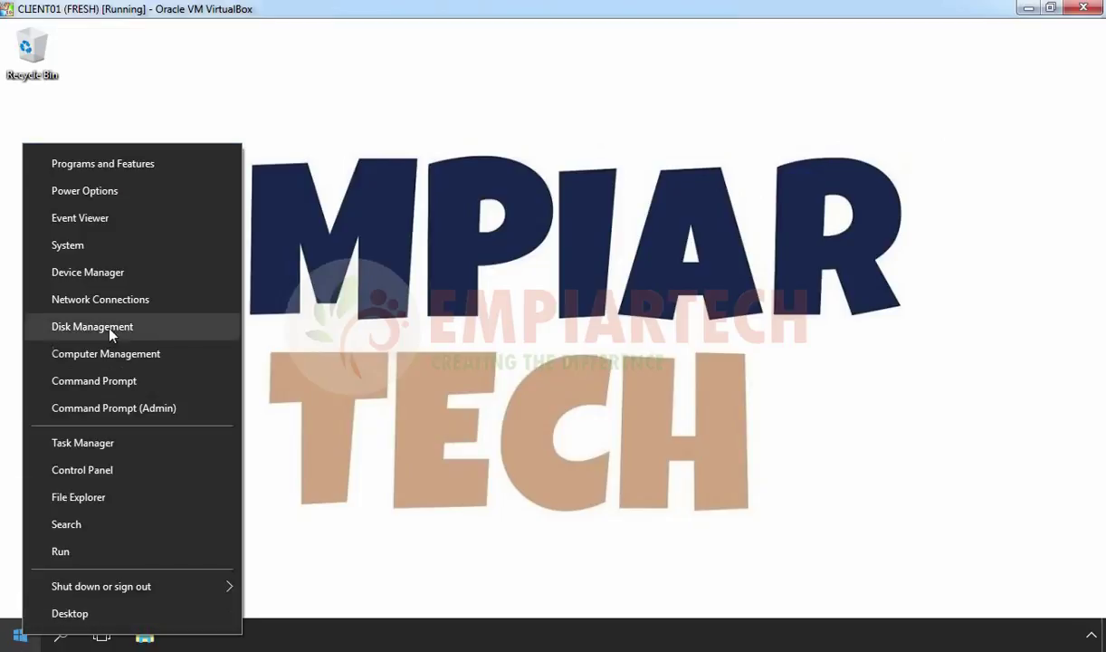
pyautogui.click(101, 300)
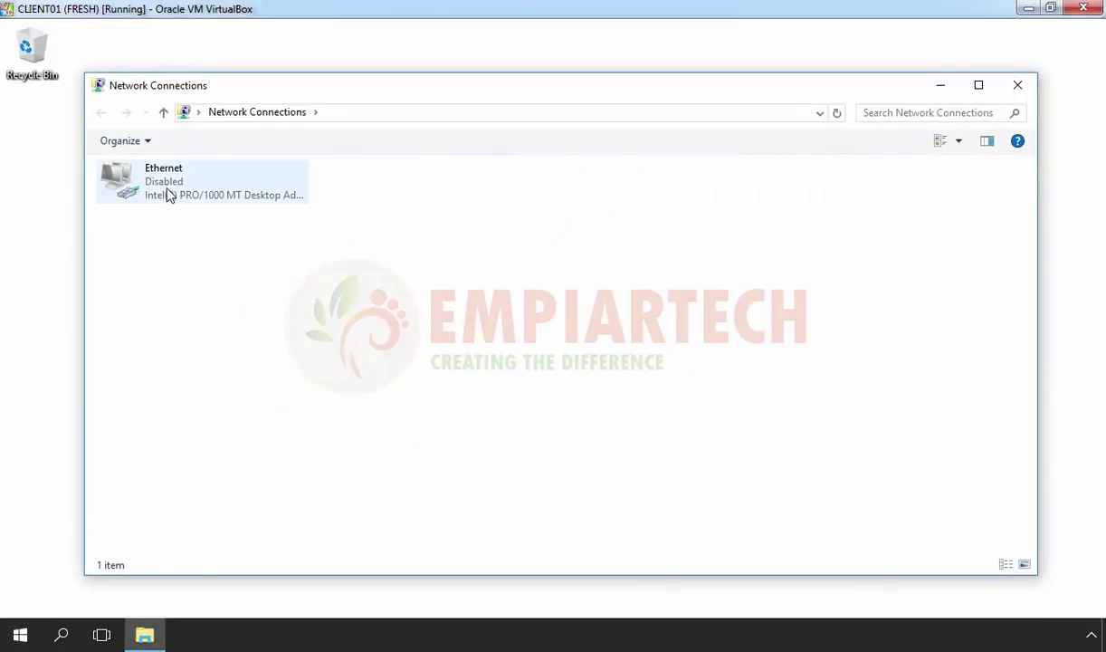
pyautogui.click(167, 192)
pyautogui.rightClick(168, 192)
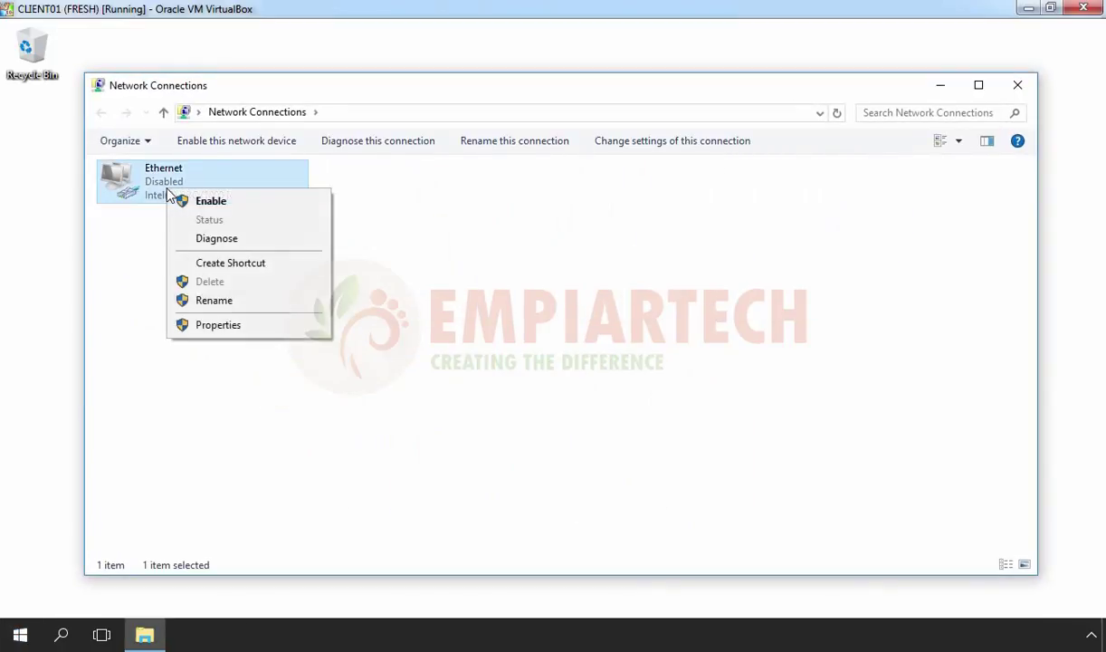
pyautogui.click(215, 325)
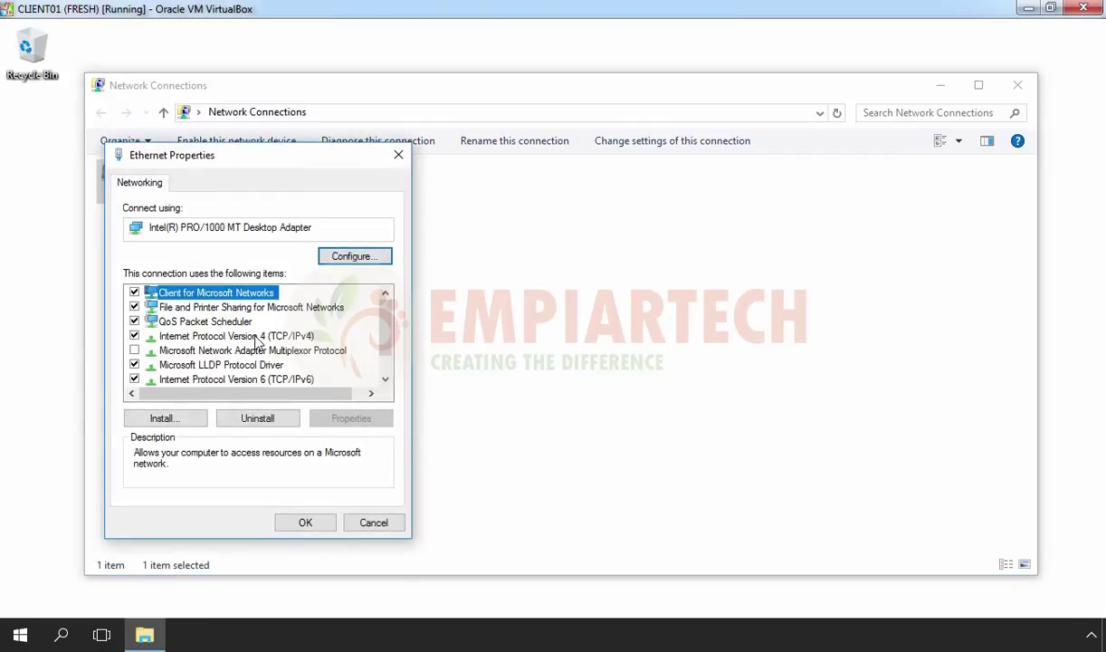
pyautogui.click(241, 336)
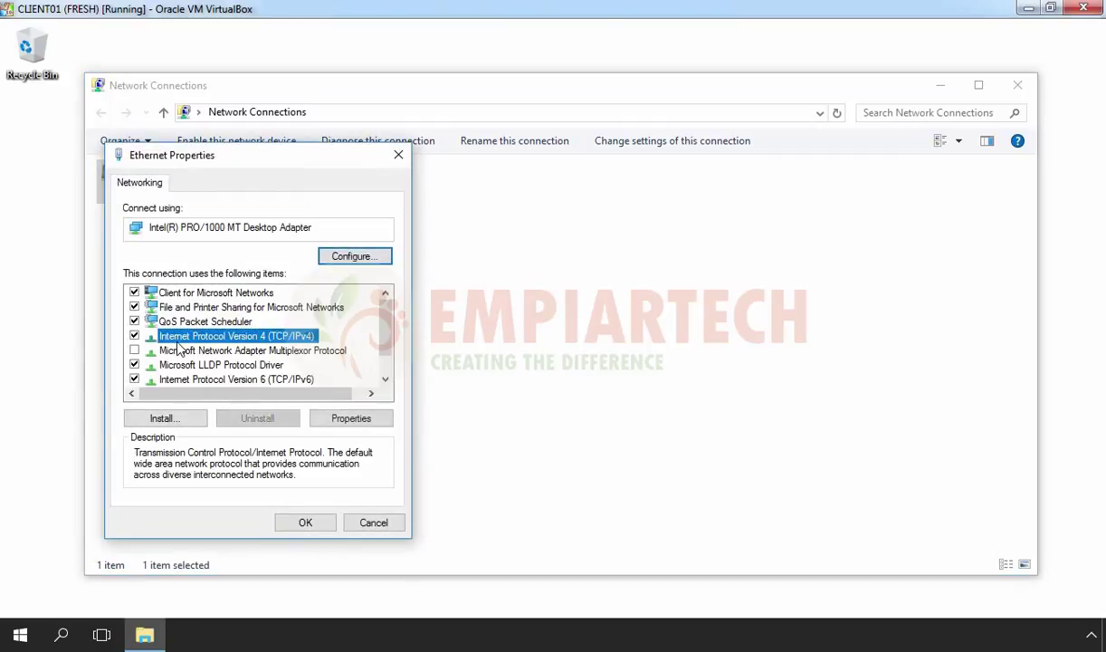
pyautogui.click(355, 417)
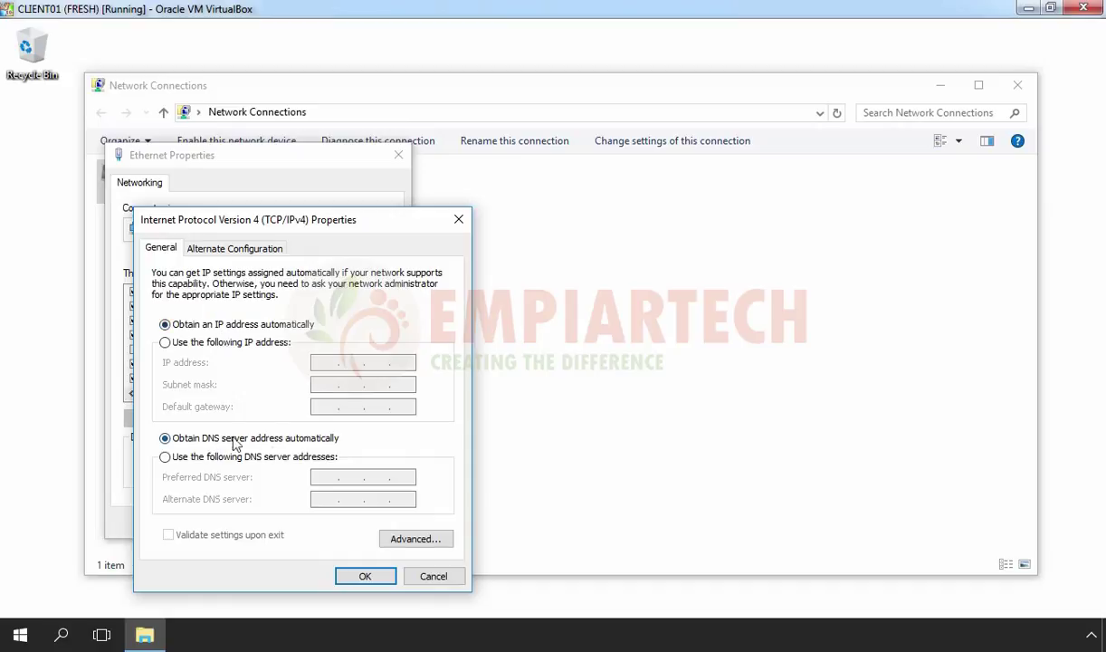
pyautogui.click(363, 575)
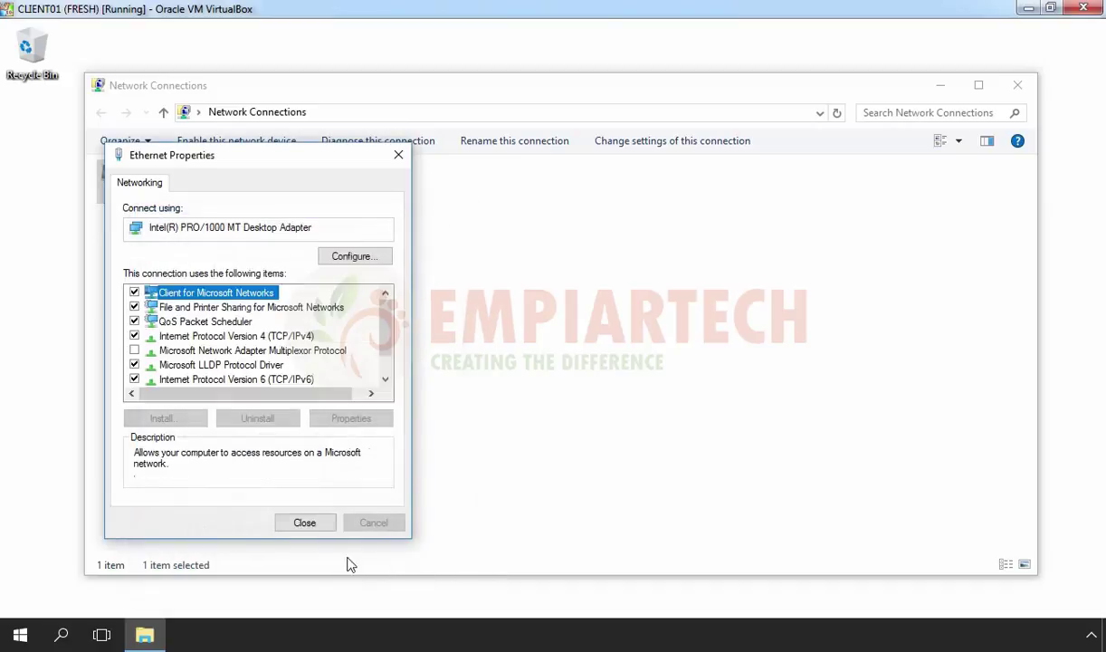
pyautogui.click(308, 522)
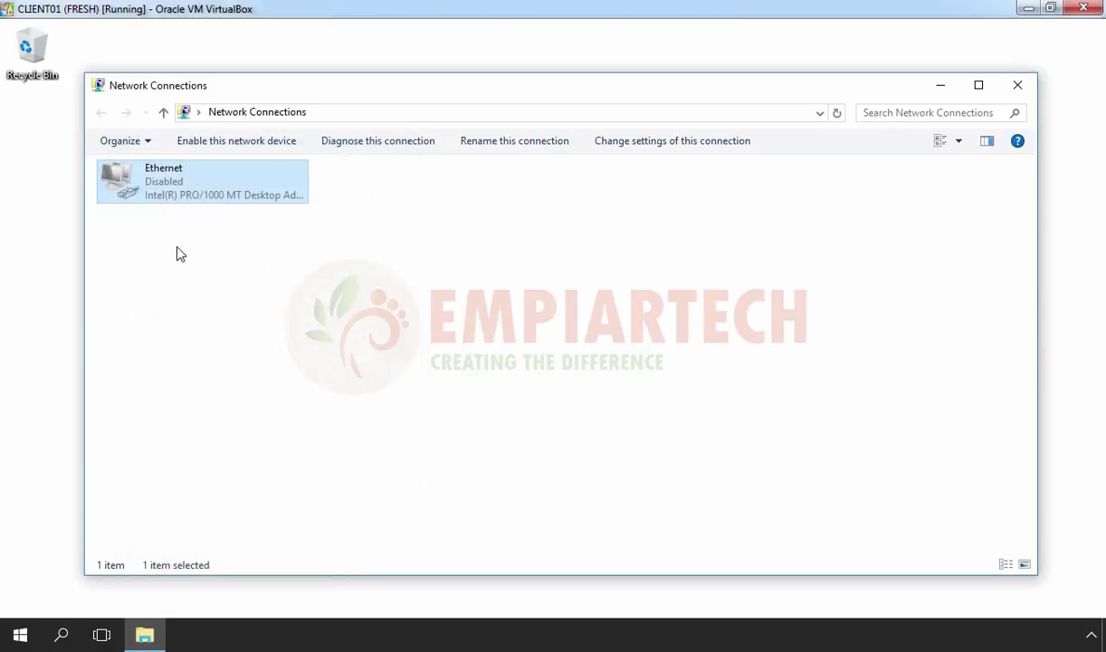
# Step: Enable the Ethernet adapter only while checking its autoconfigured IPv4 address in the connection details, and disable it again
pyautogui.doubleClick(181, 184)
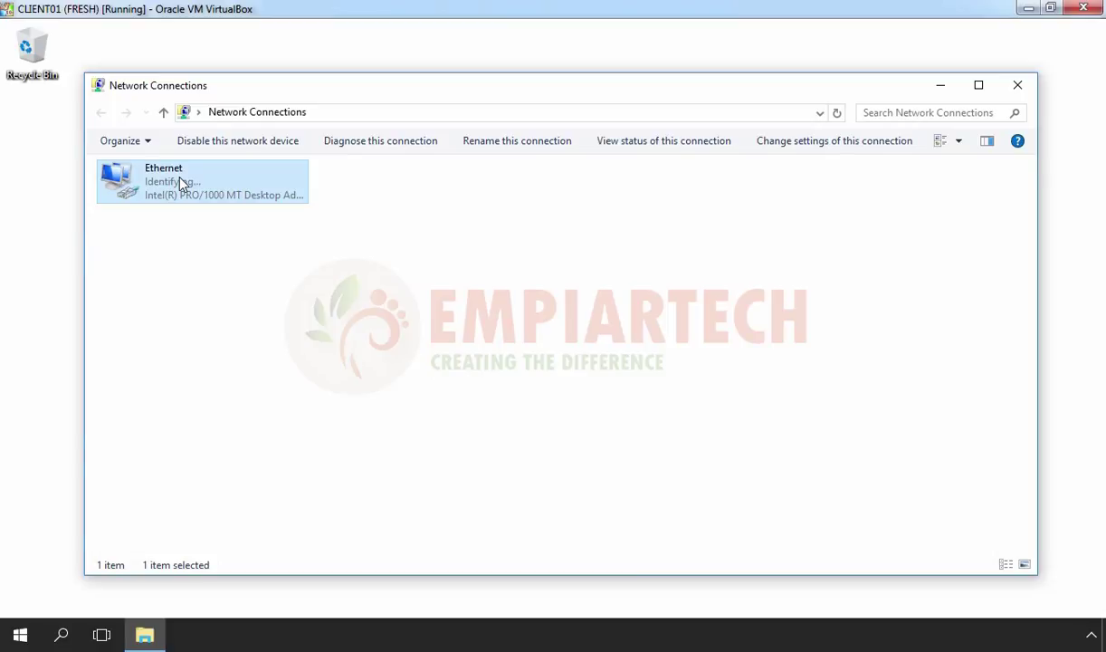
pyautogui.rightClick(180, 182)
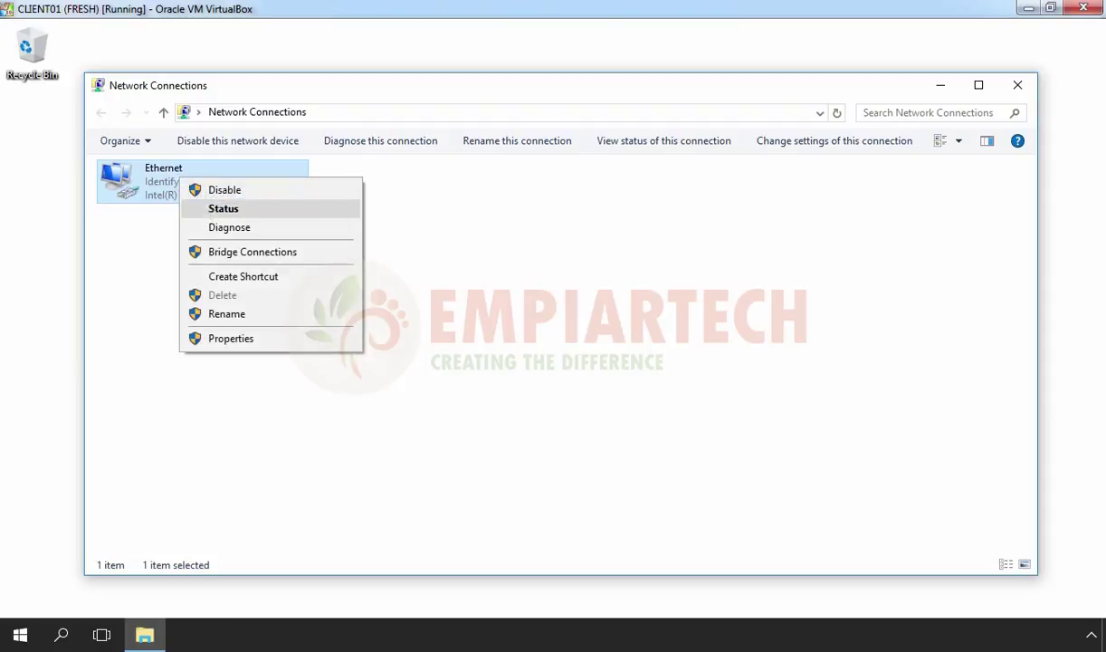
pyautogui.click(198, 207)
pyautogui.click(461, 315)
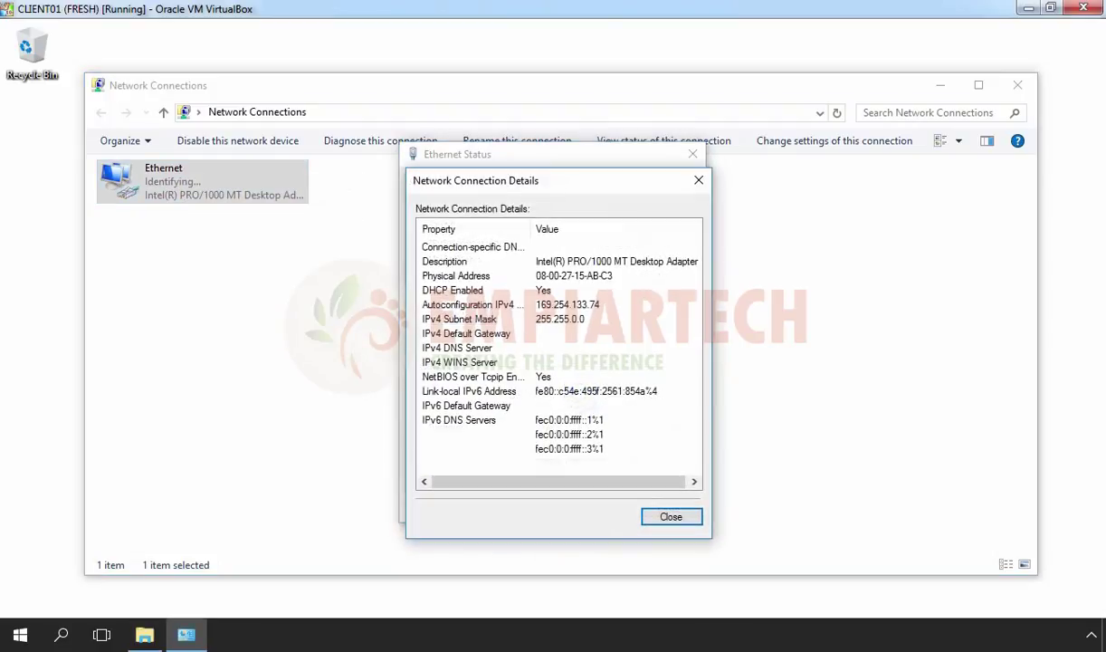
pyautogui.click(436, 306)
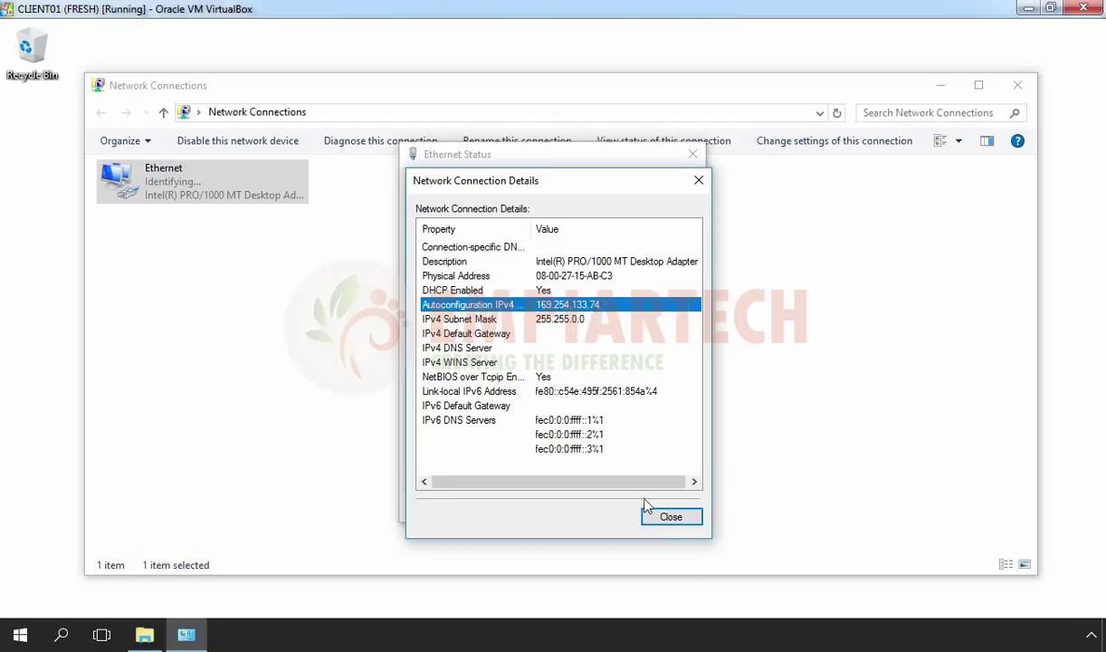
pyautogui.click(669, 524)
pyautogui.click(670, 509)
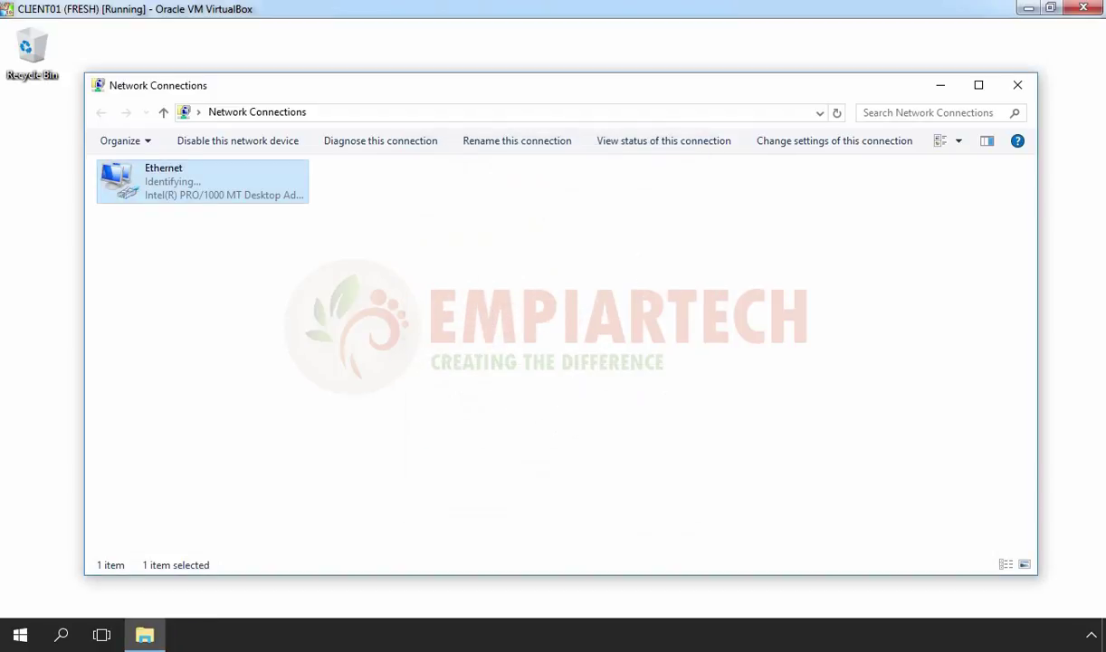
pyautogui.rightClick(184, 186)
pyautogui.click(194, 190)
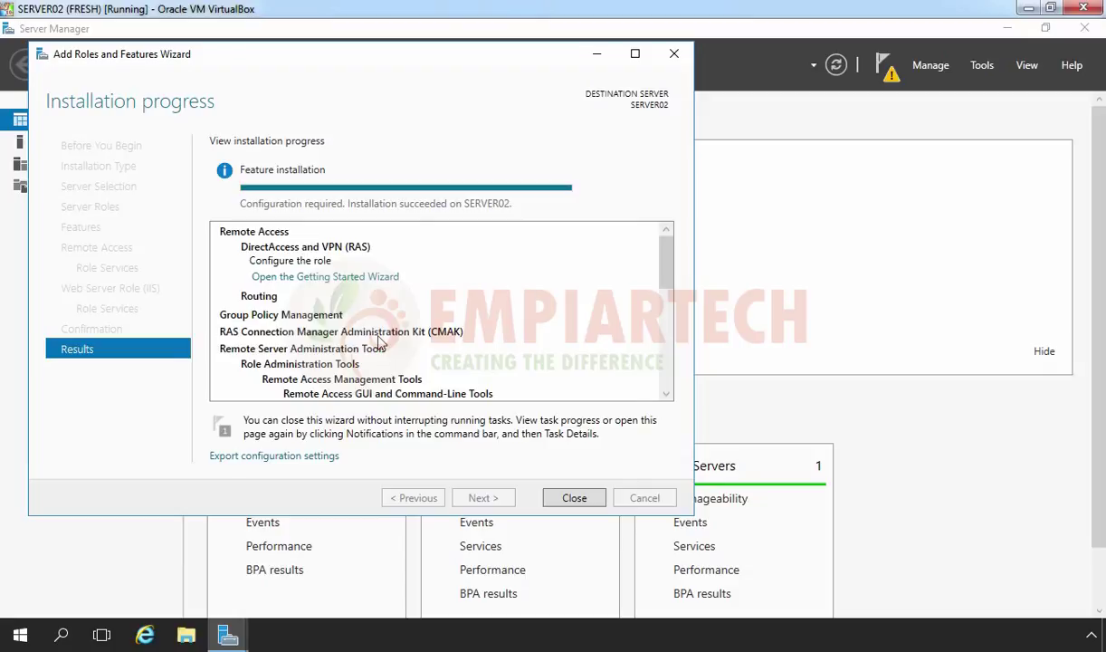
# Step: On SERVER02, choose Deploy VPN only in the Getting Started Wizard and start configuring Routing and Remote Access for the local server
pyautogui.click(306, 278)
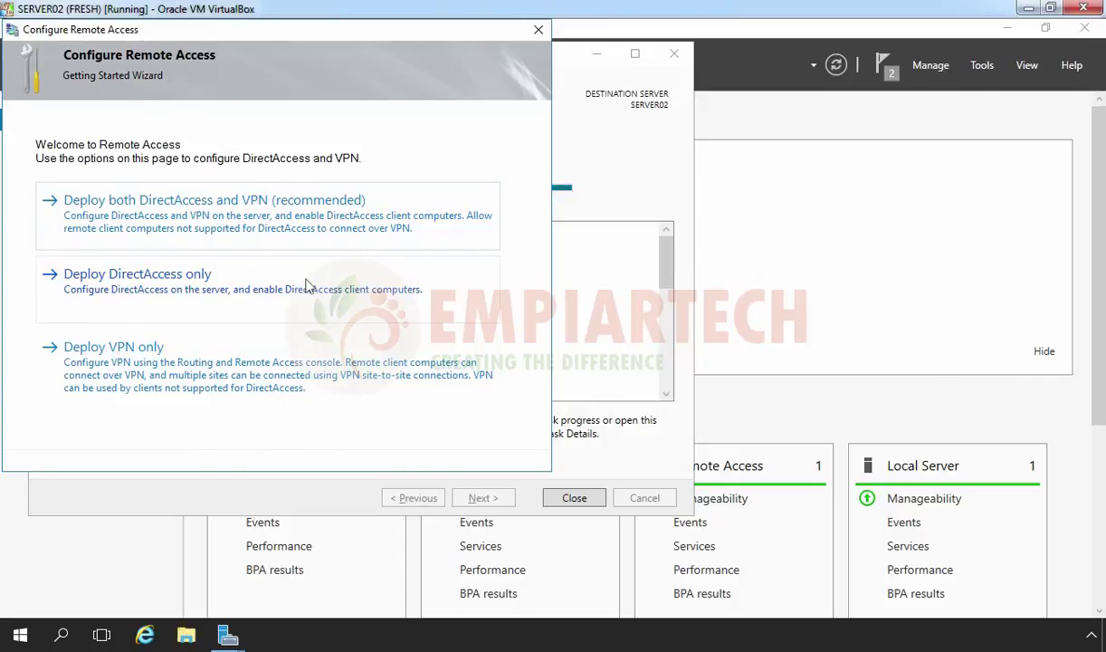
pyautogui.click(226, 387)
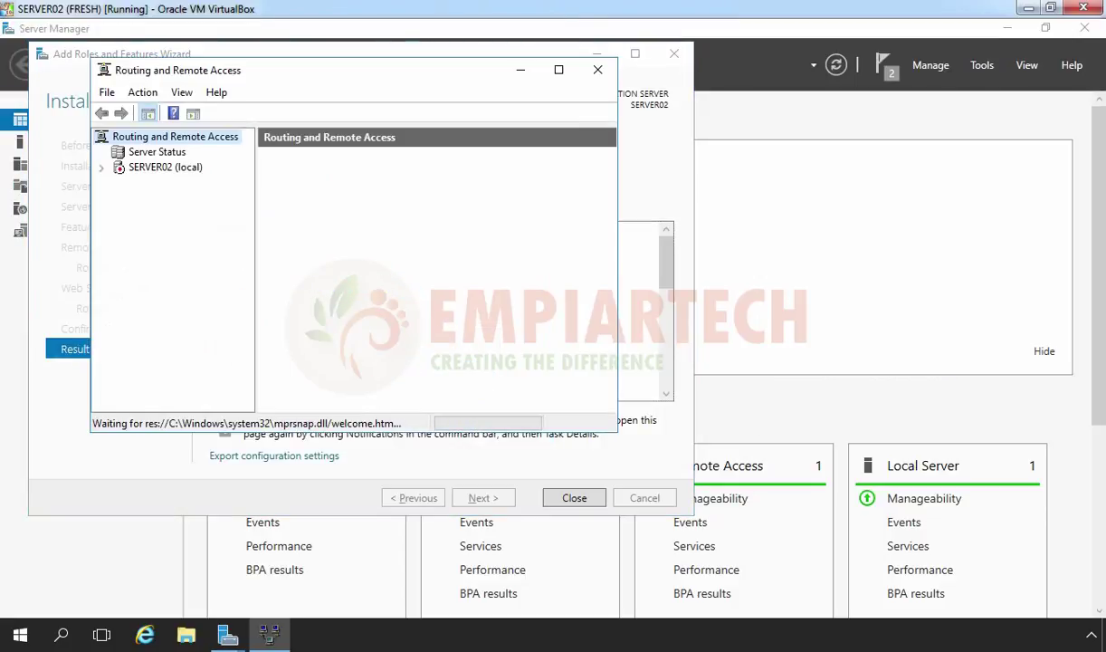
pyautogui.click(182, 168)
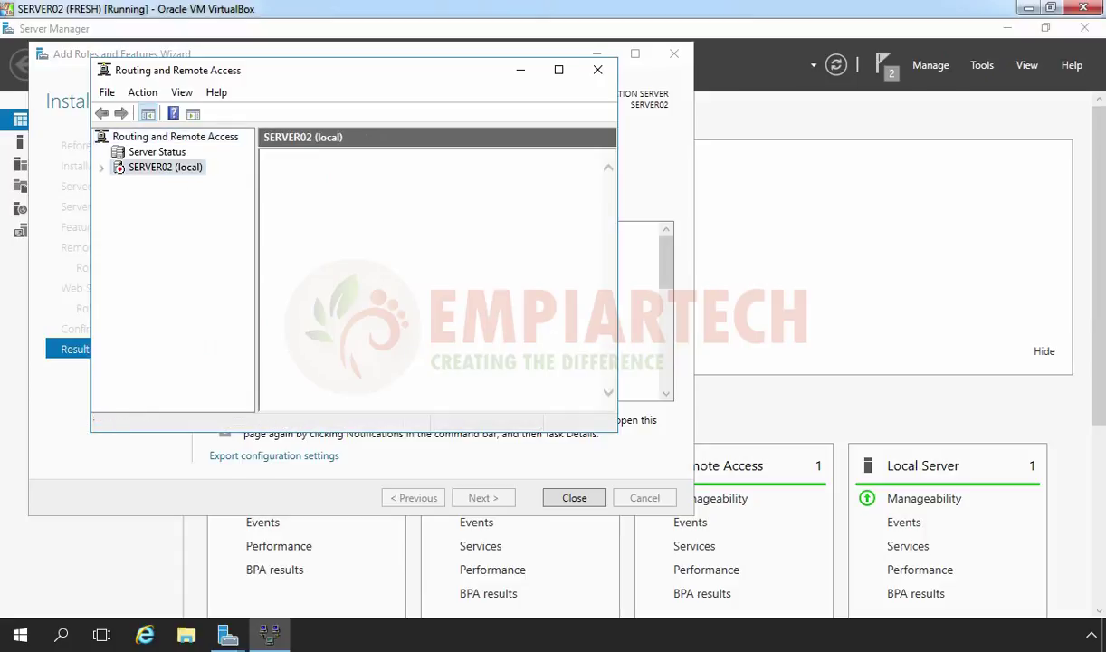
pyautogui.rightClick(192, 176)
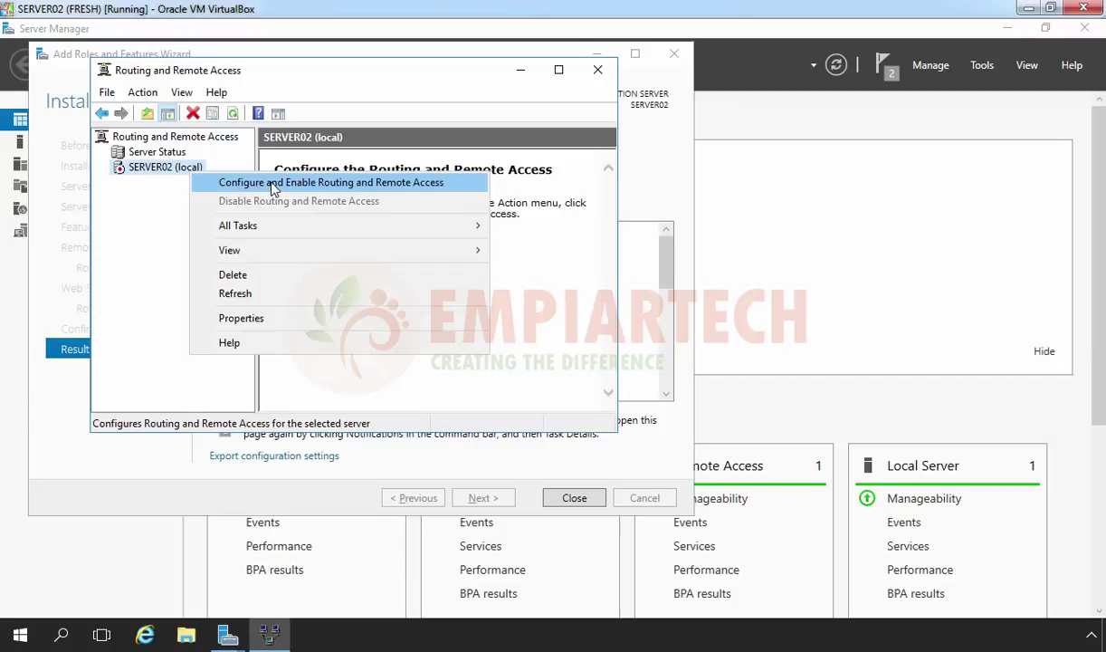
pyautogui.click(353, 183)
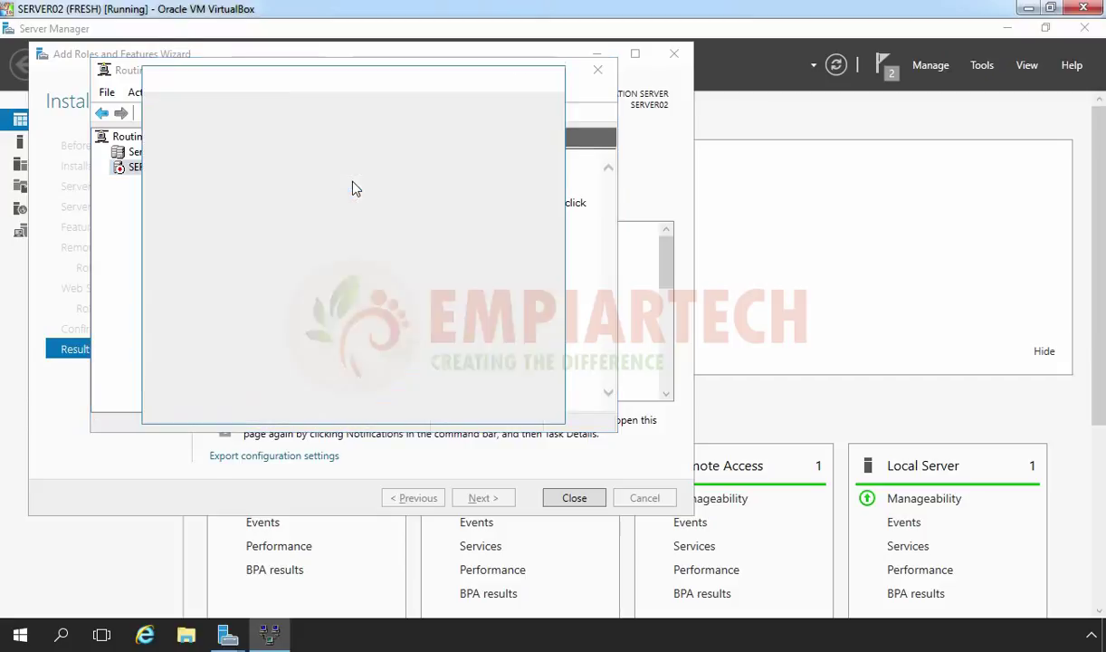
# Step: Complete the server setup as a custom configuration with LAN routing and start the Routing and Remote Access service
pyautogui.click(444, 412)
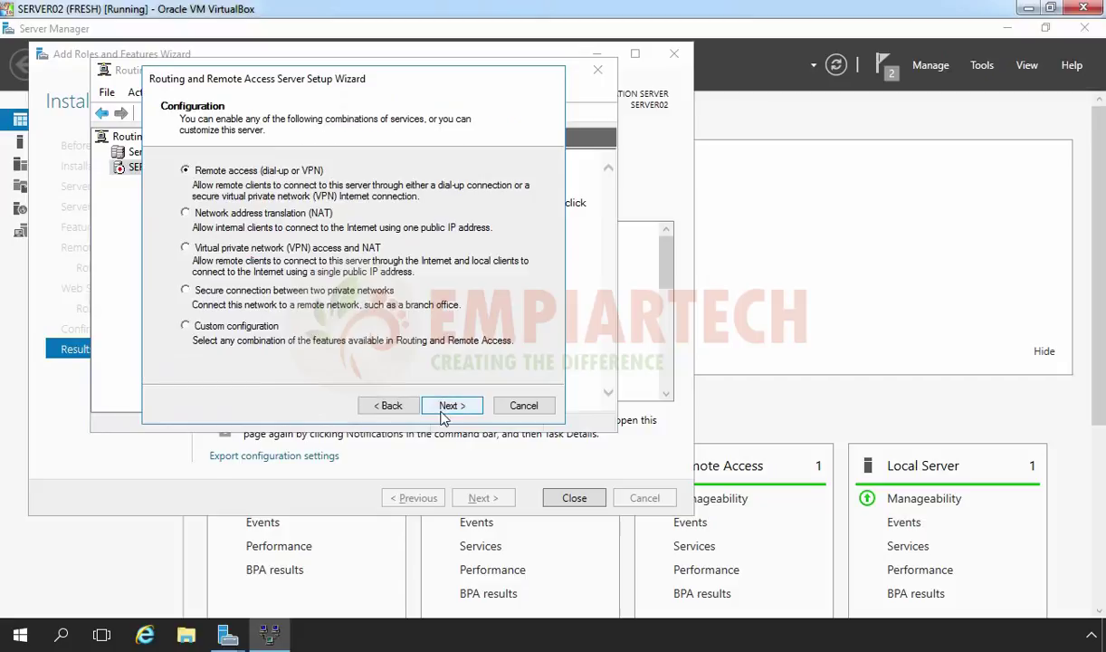
pyautogui.click(184, 327)
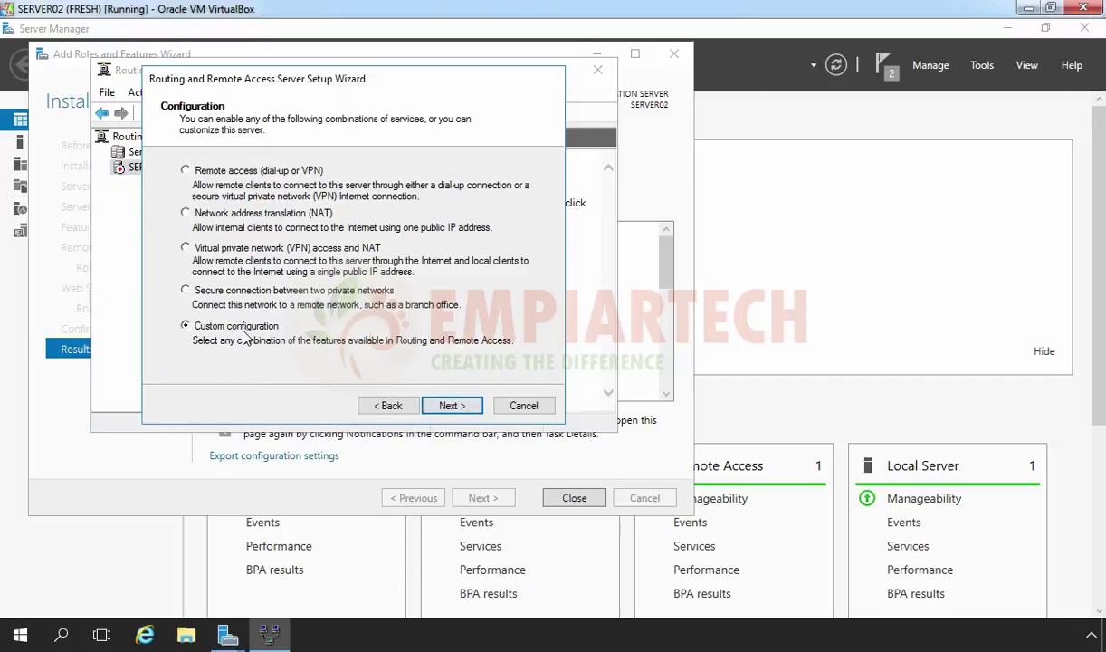
pyautogui.click(446, 408)
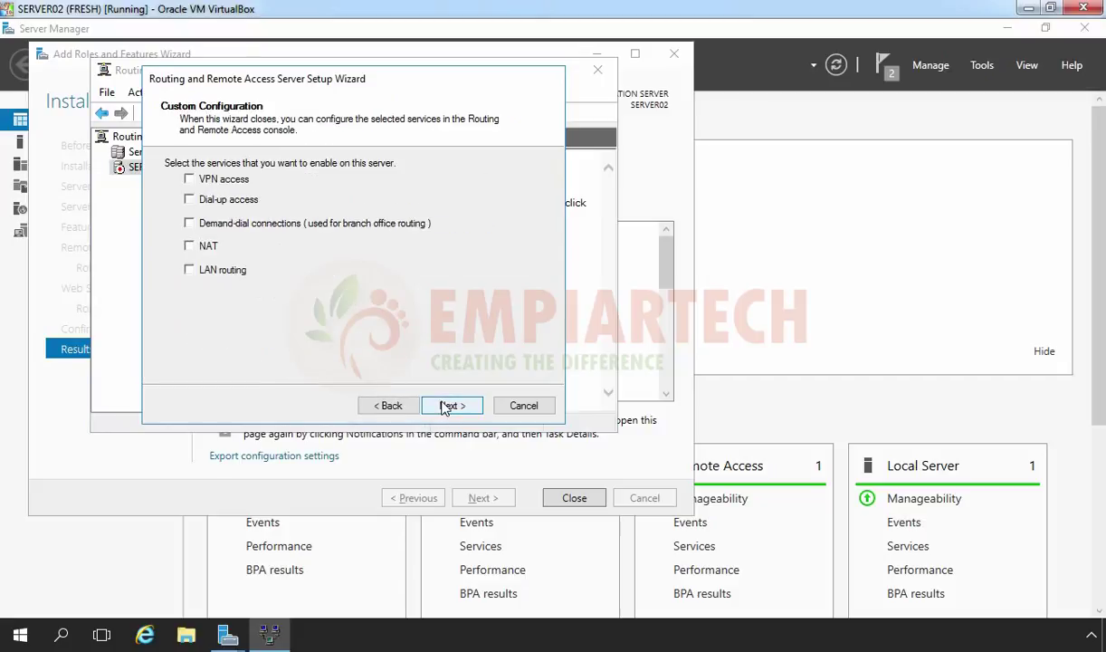
pyautogui.click(190, 271)
pyautogui.click(450, 407)
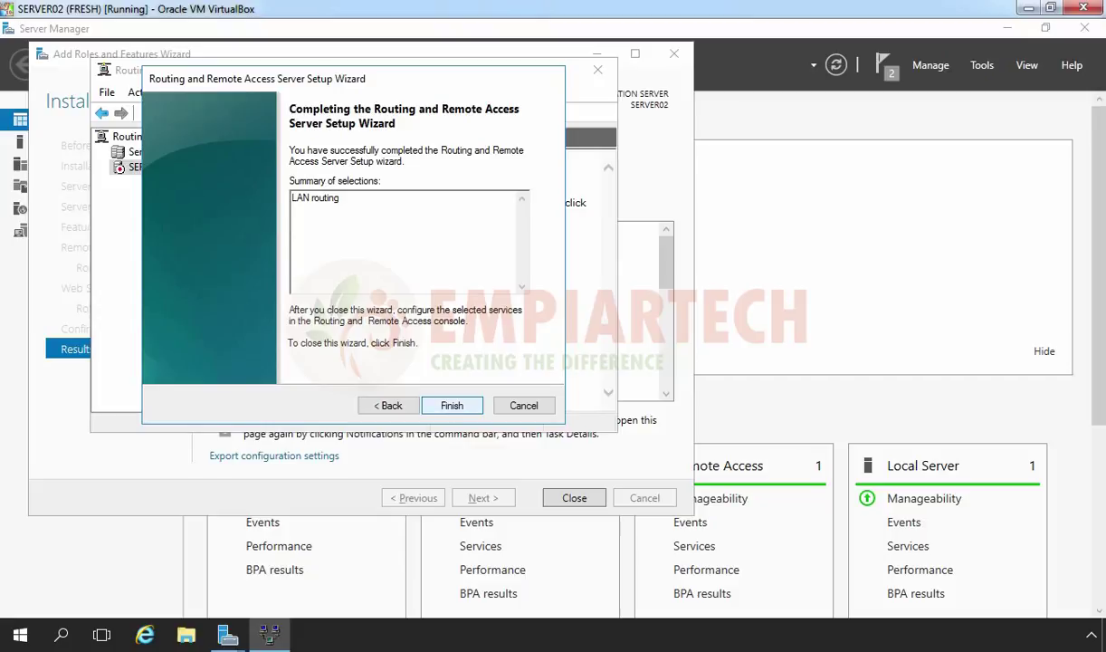
pyautogui.click(451, 407)
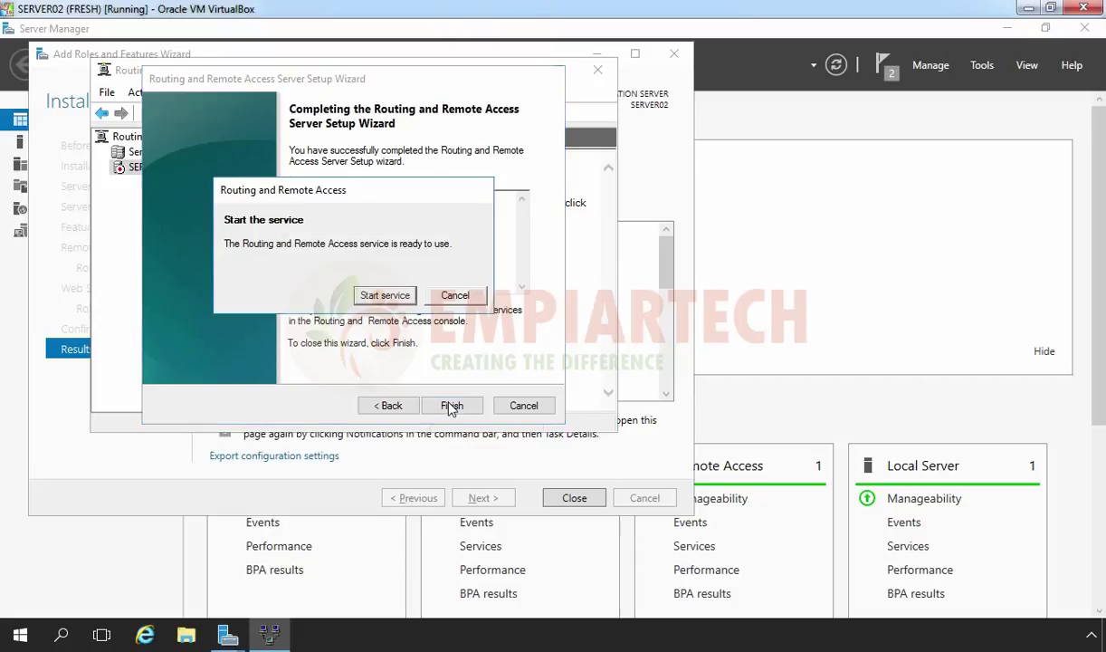
pyautogui.click(367, 294)
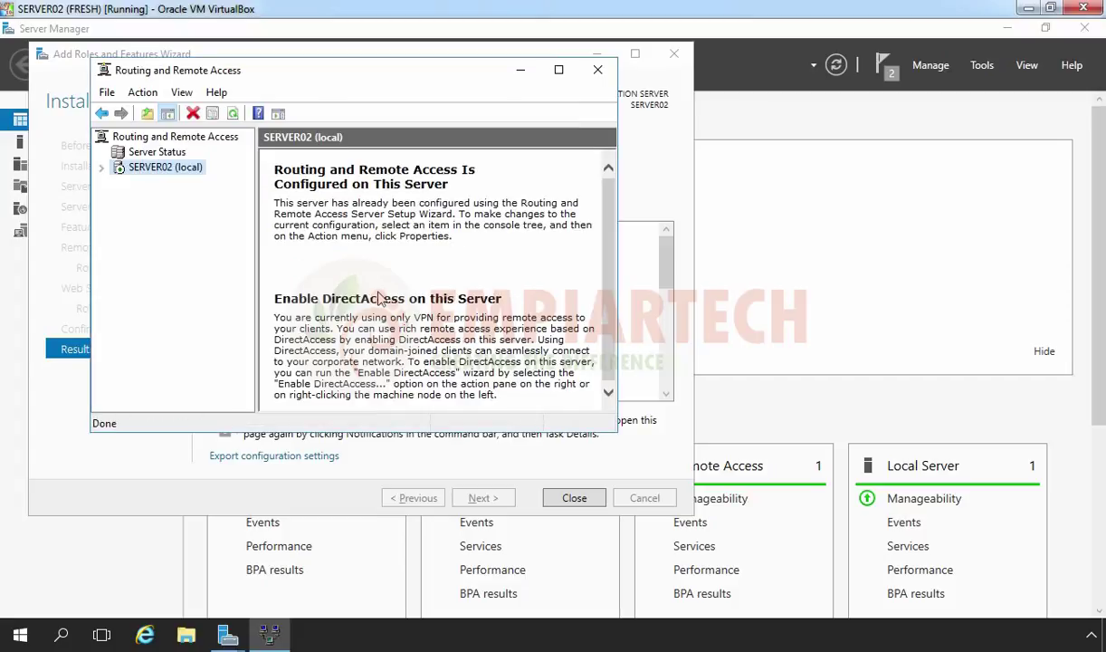
# Step: Add DHCP Relay Agent as a new routing protocol under the IPv4 General node of SERVER02
pyautogui.doubleClick(173, 171)
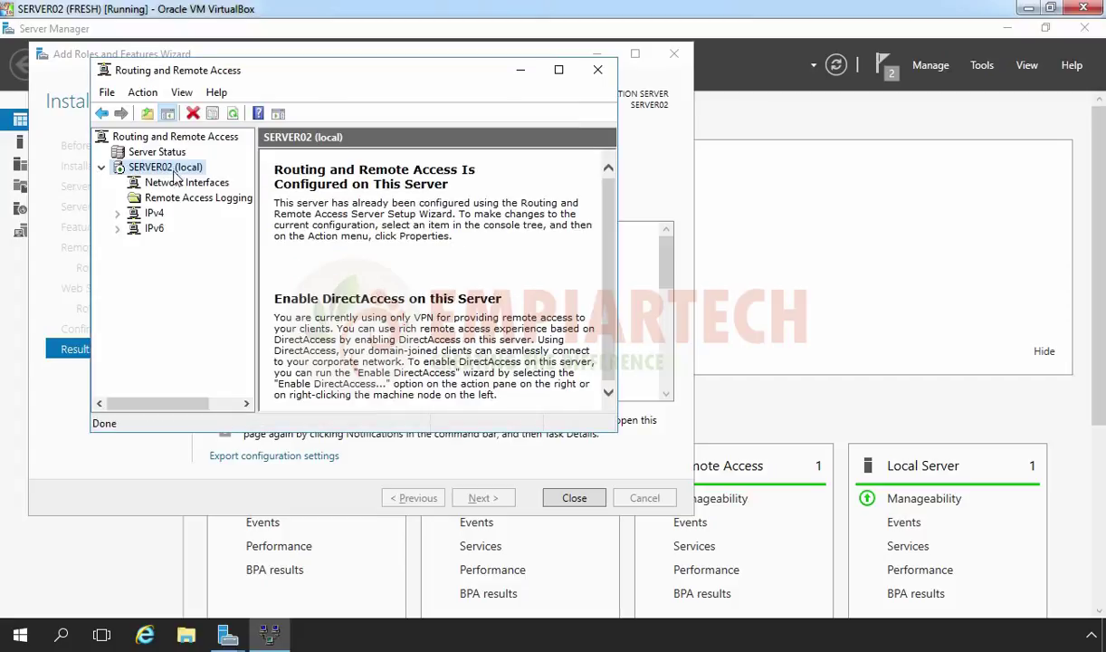
pyautogui.click(154, 214)
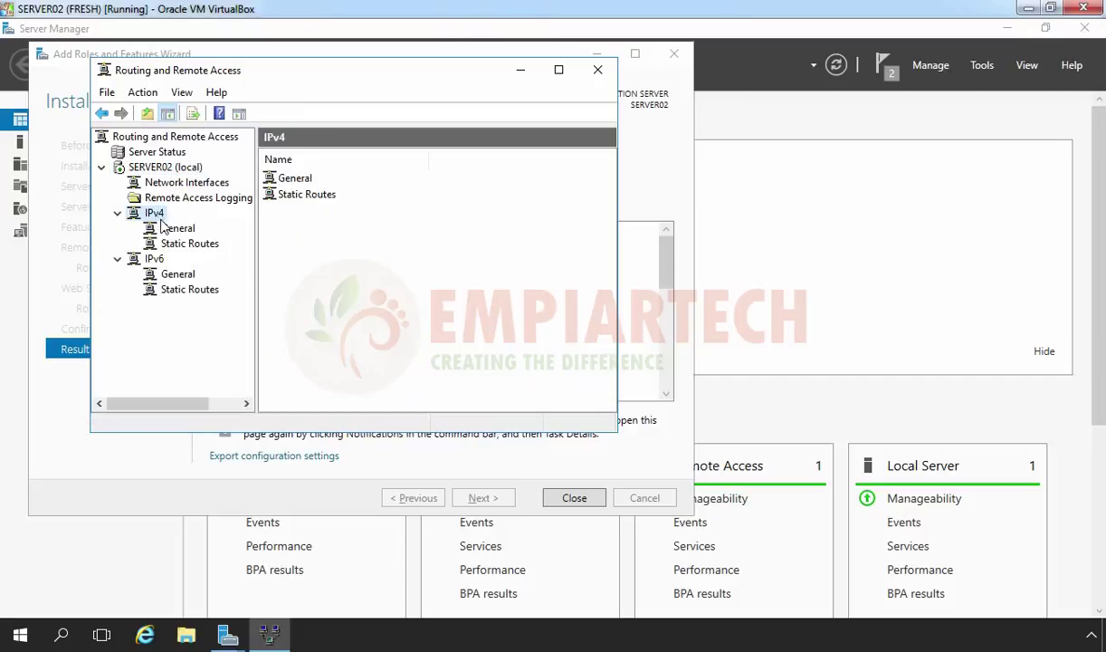
pyautogui.click(168, 228)
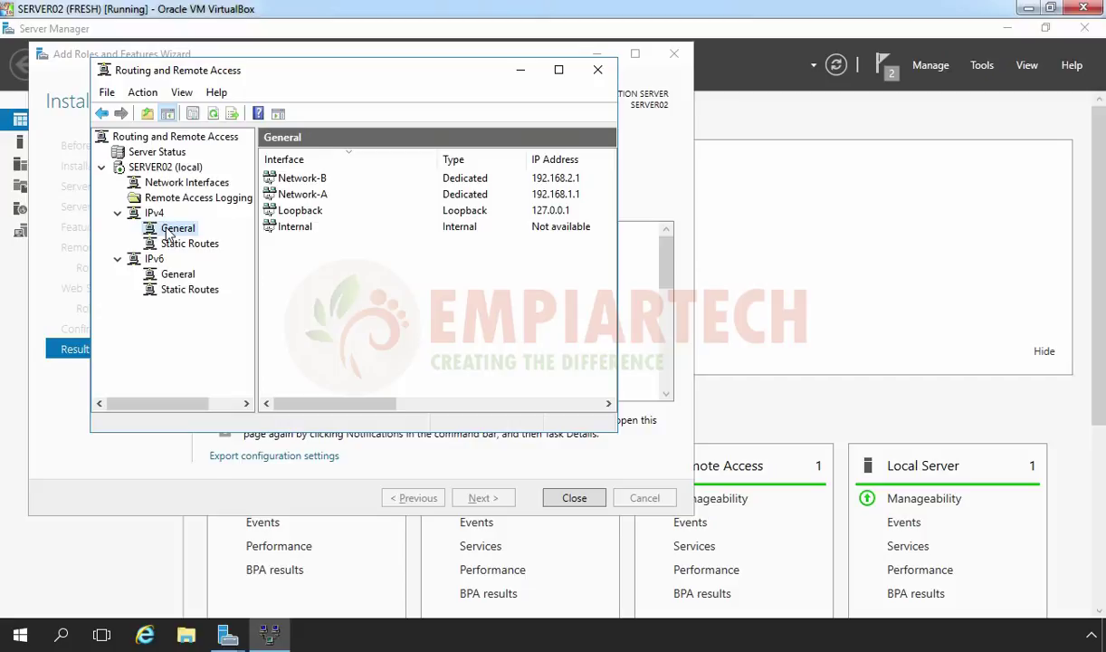
pyautogui.rightClick(166, 235)
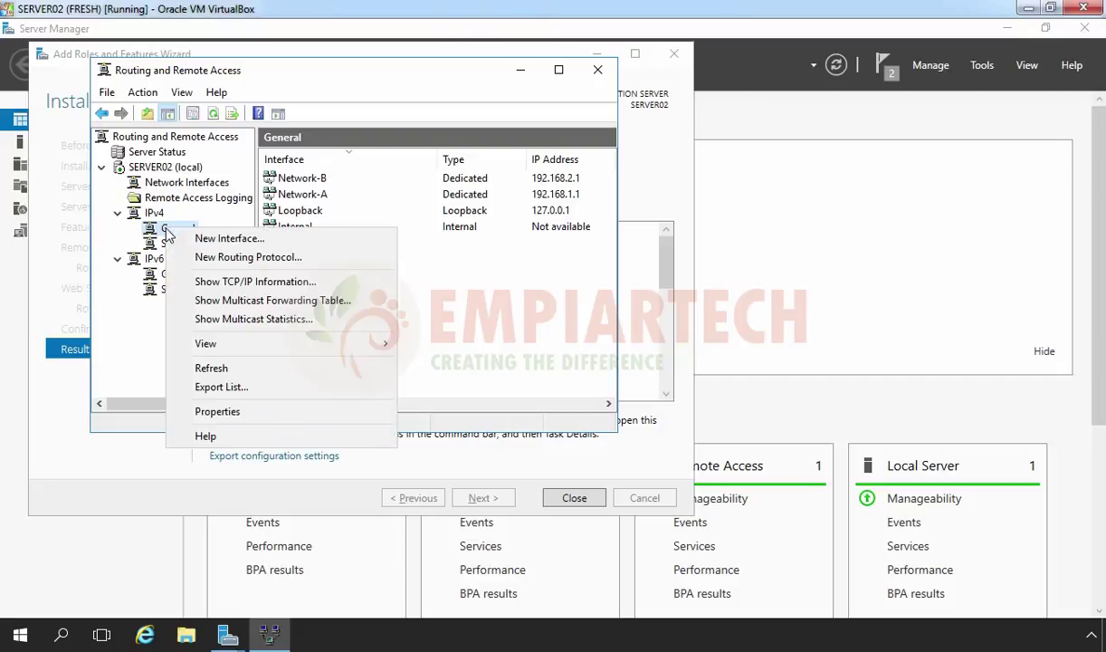
pyautogui.click(270, 262)
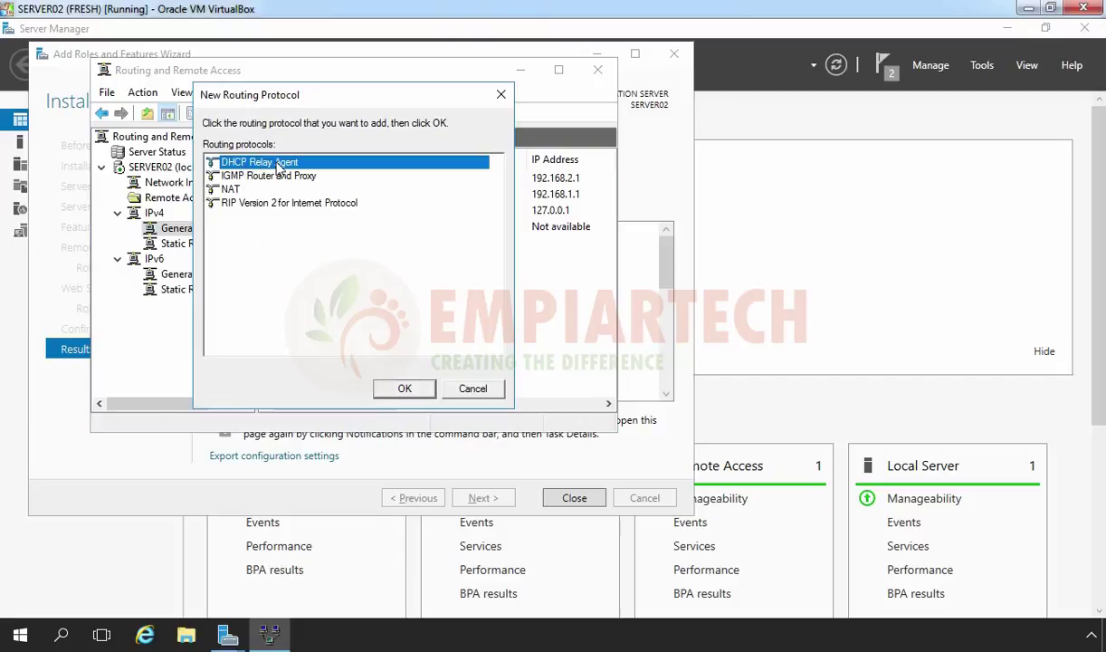
pyautogui.click(380, 388)
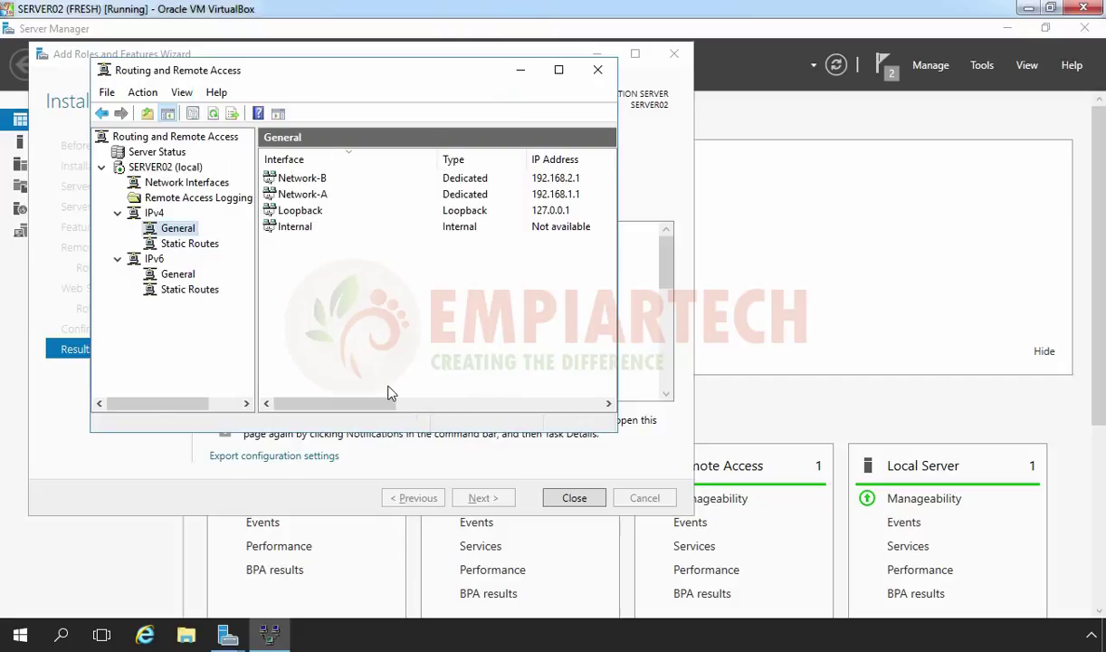
# Step: Open the properties of the DHCP Relay Agent under IPv4
pyautogui.click(181, 258)
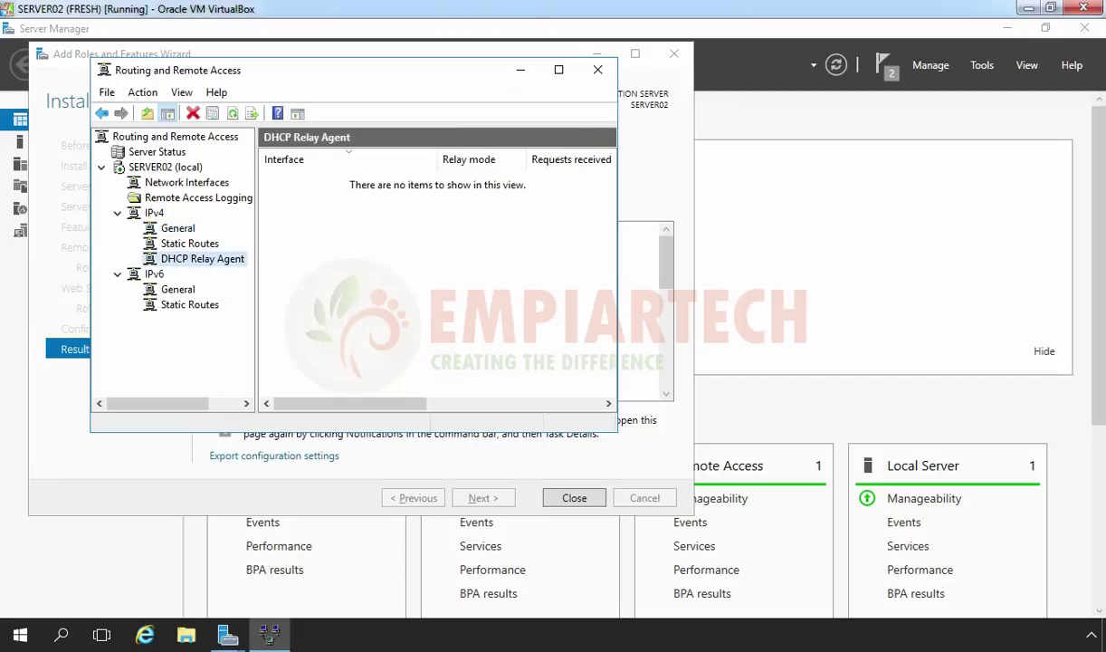
pyautogui.rightClick(189, 263)
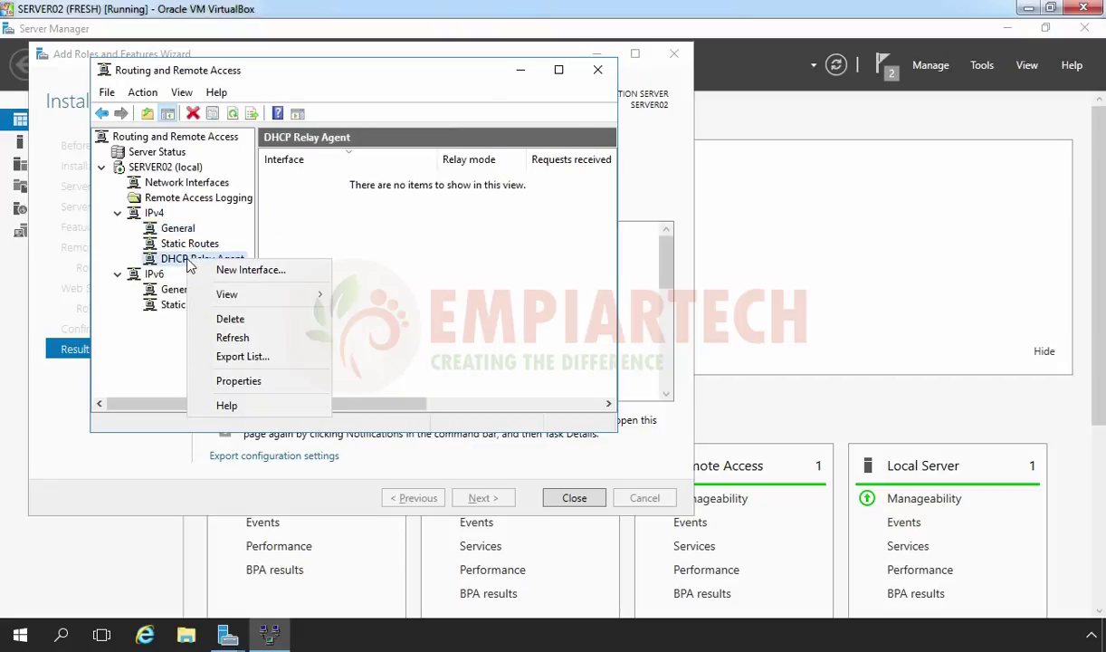
pyautogui.click(237, 381)
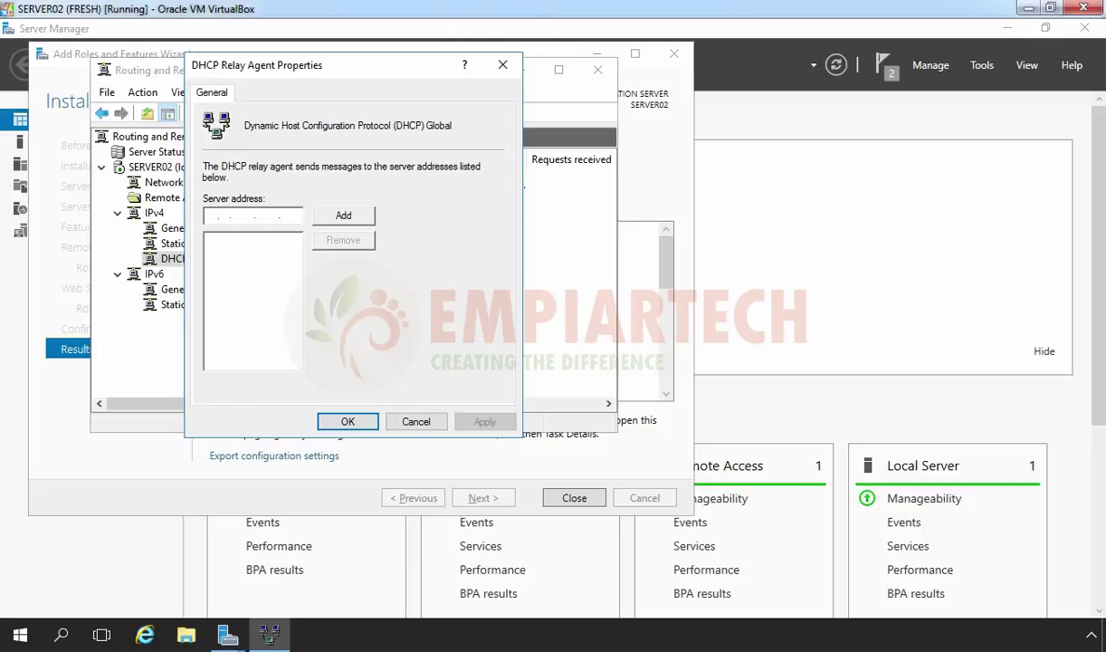